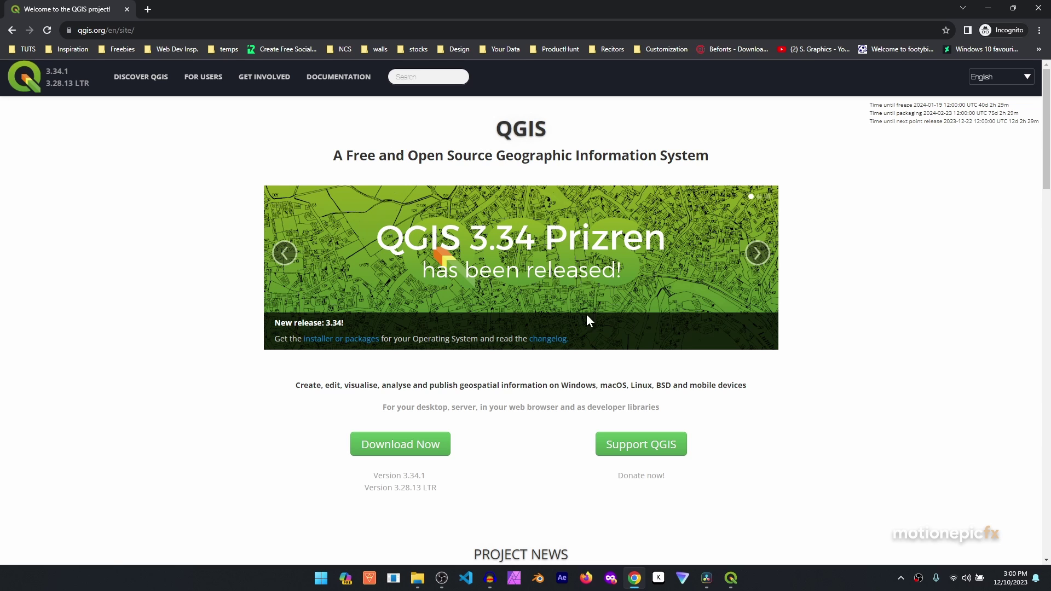
Look over the QGIS homepage, from the download section to the community news
scroll(861, 347, down, 3)
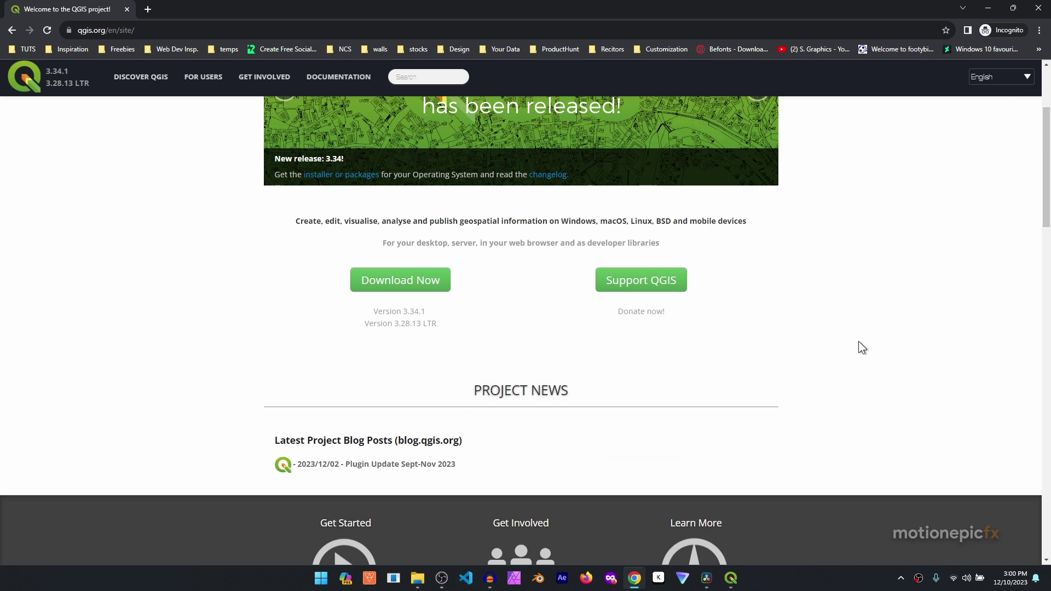
scroll(885, 300, down, 3)
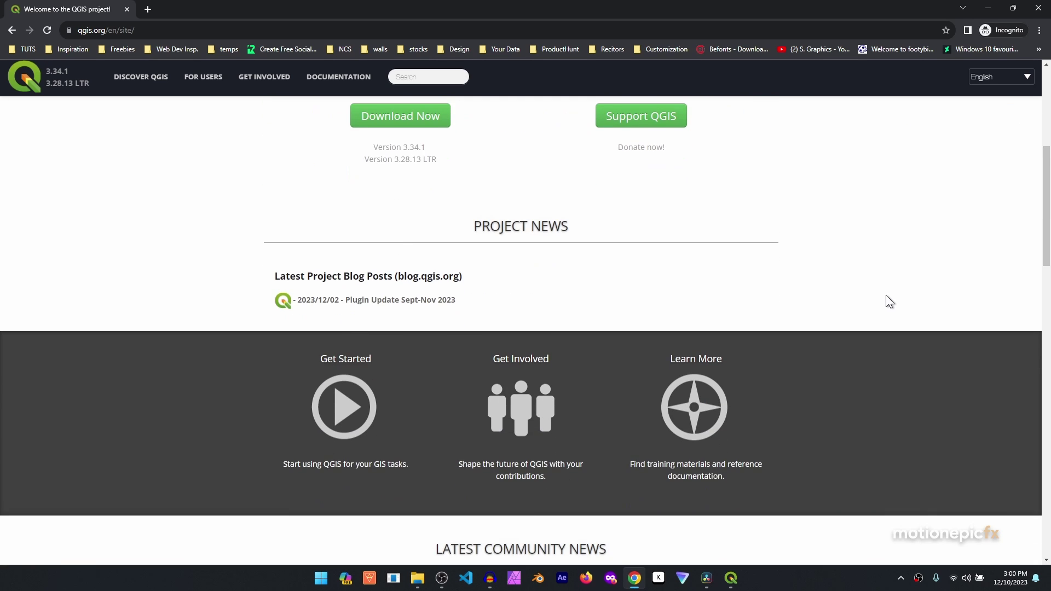
scroll(885, 296, down, 3)
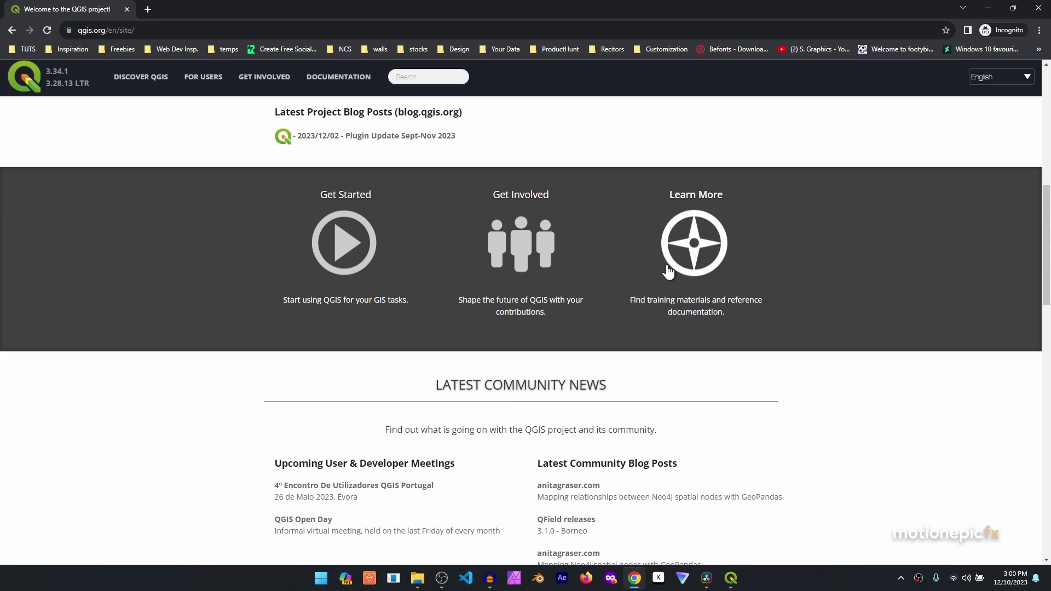
scroll(861, 364, up, 10)
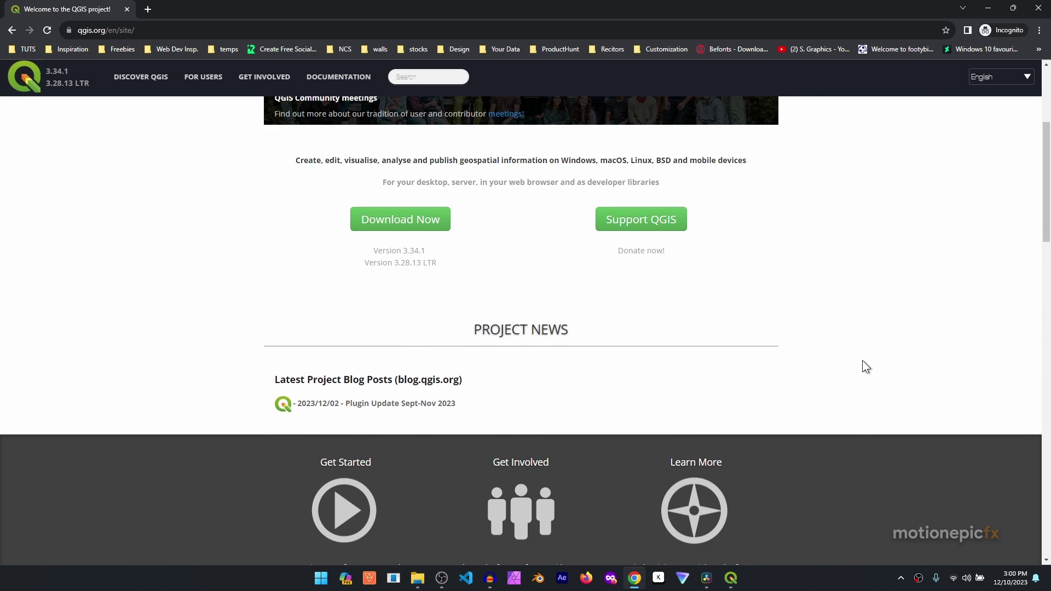
Switch to DaVinci Resolve and examine the satellite map in the Transform1 viewer up close, from the Mediterranean to India
click(705, 584)
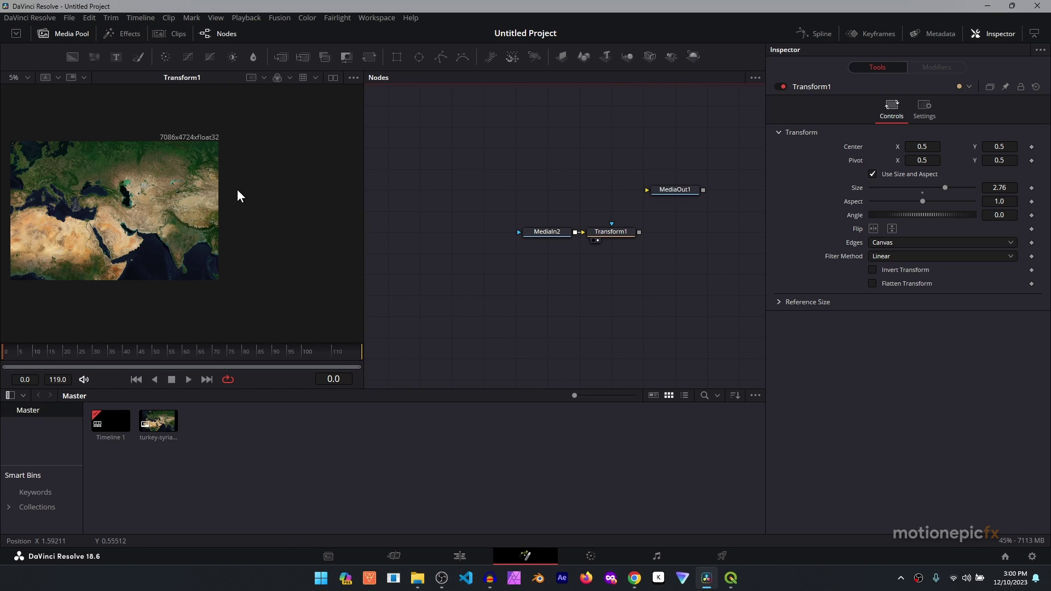
scroll(149, 219, up, 2)
scroll(294, 219, down, 2)
scroll(235, 189, up, 1)
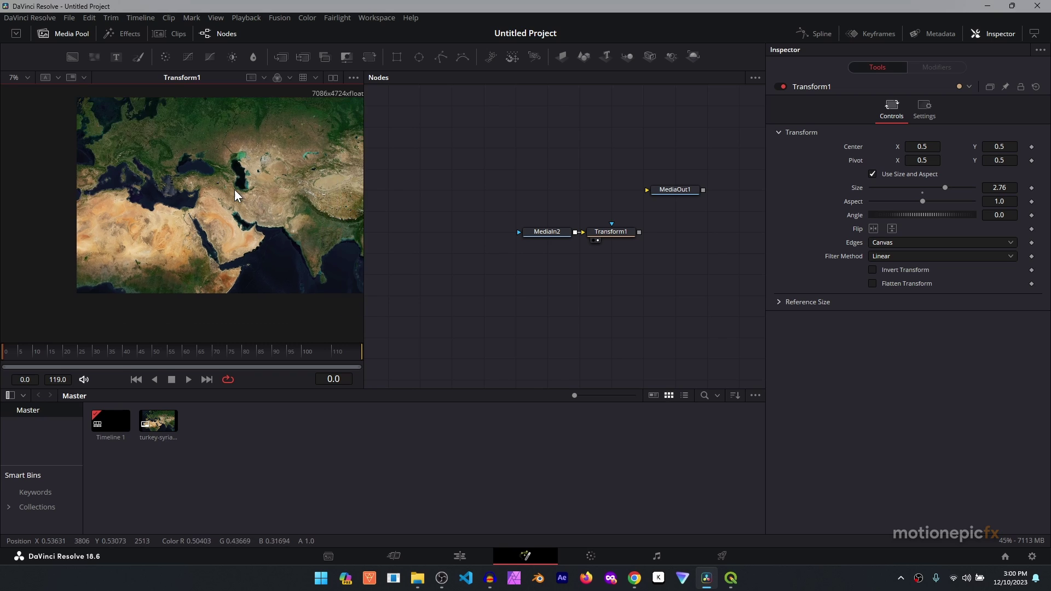
scroll(235, 188, up, 1)
scroll(241, 209, up, 1)
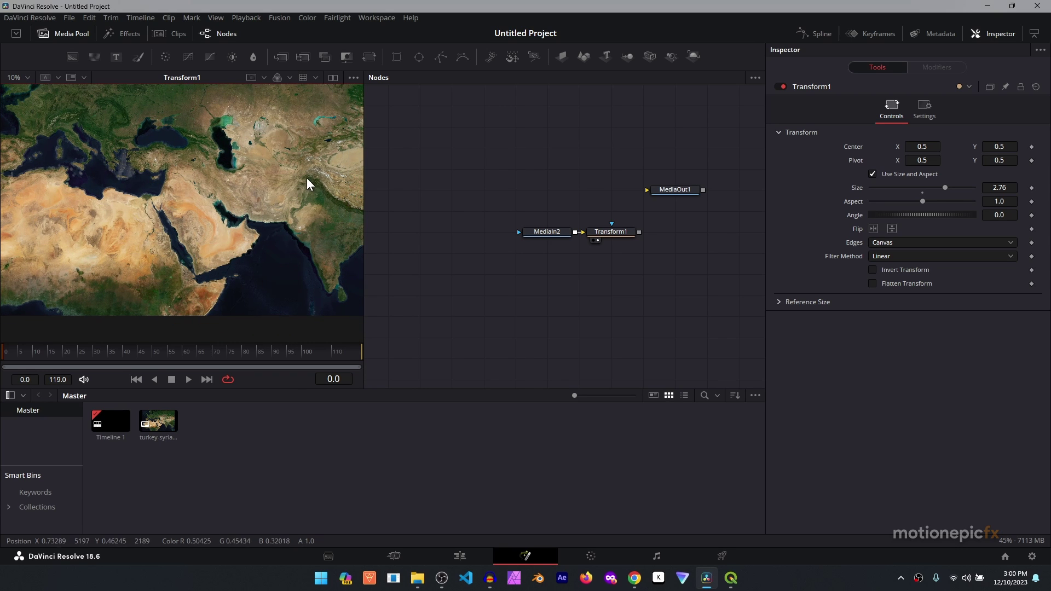
drag(251, 199, 231, 196)
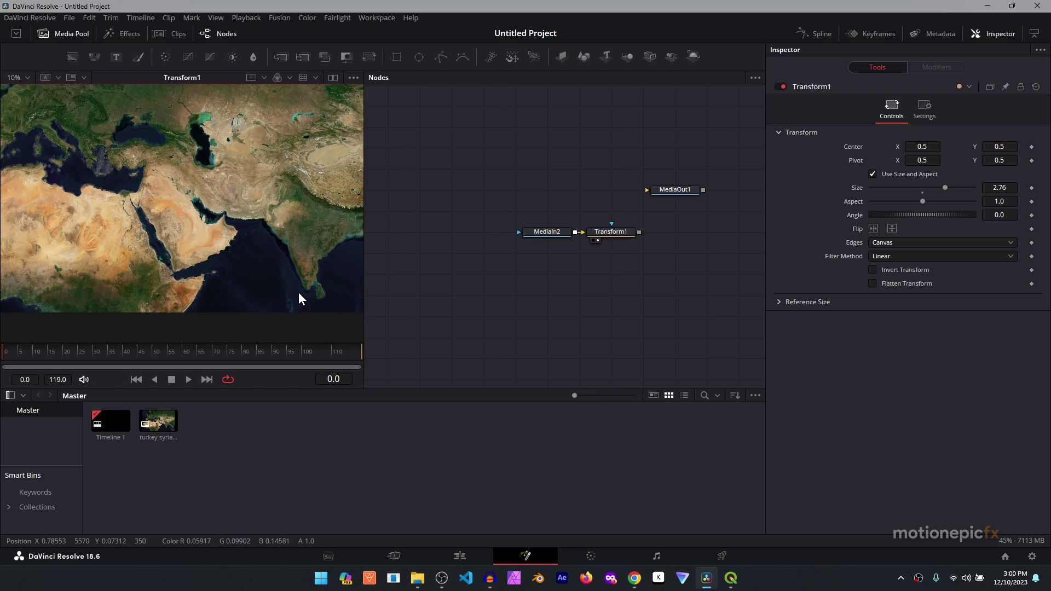
drag(322, 231, 298, 240)
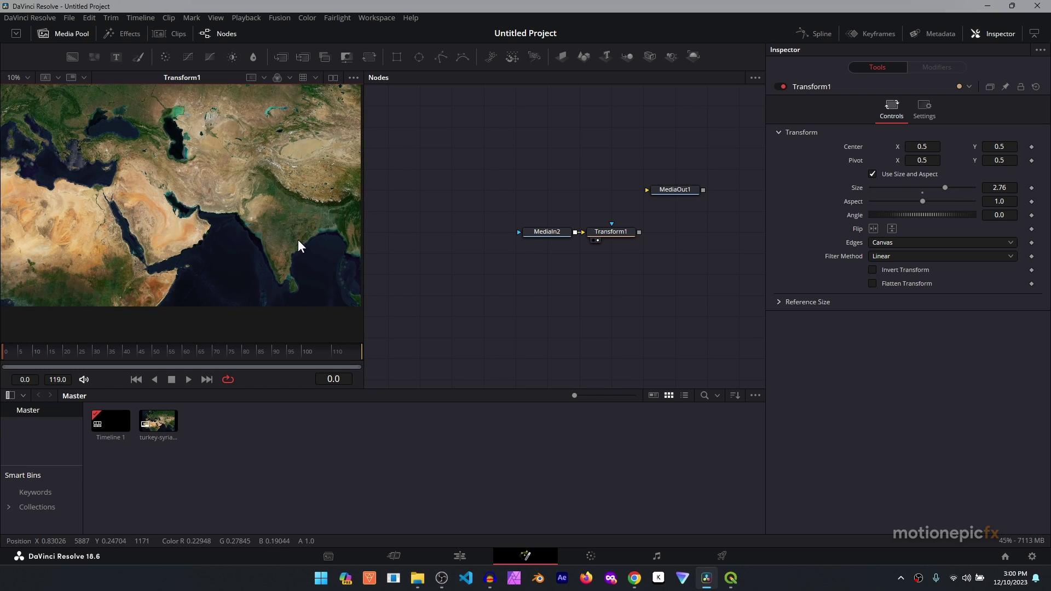
drag(184, 196, 220, 209)
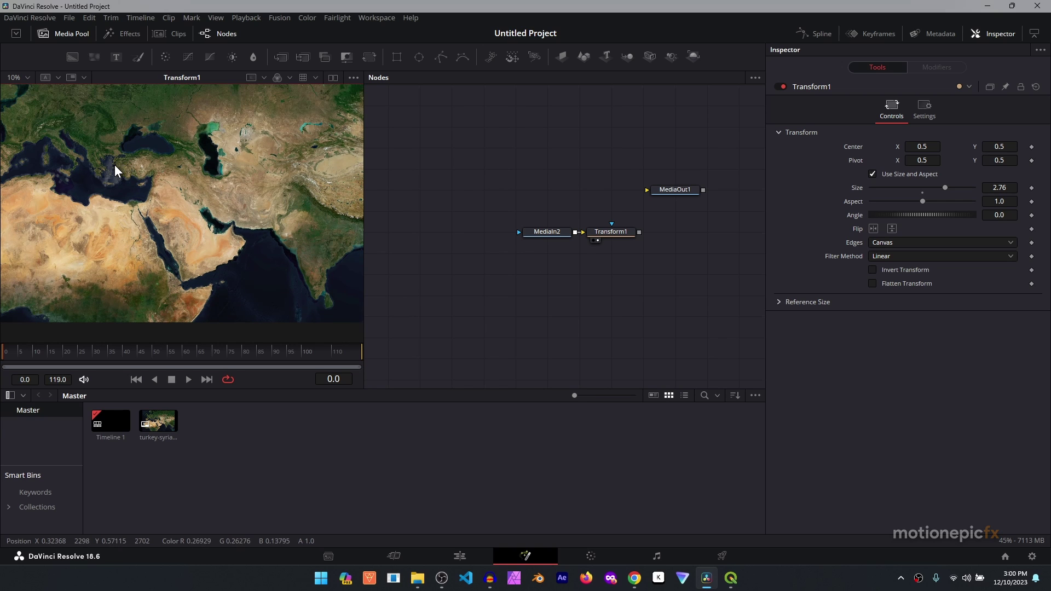
drag(114, 166, 130, 167)
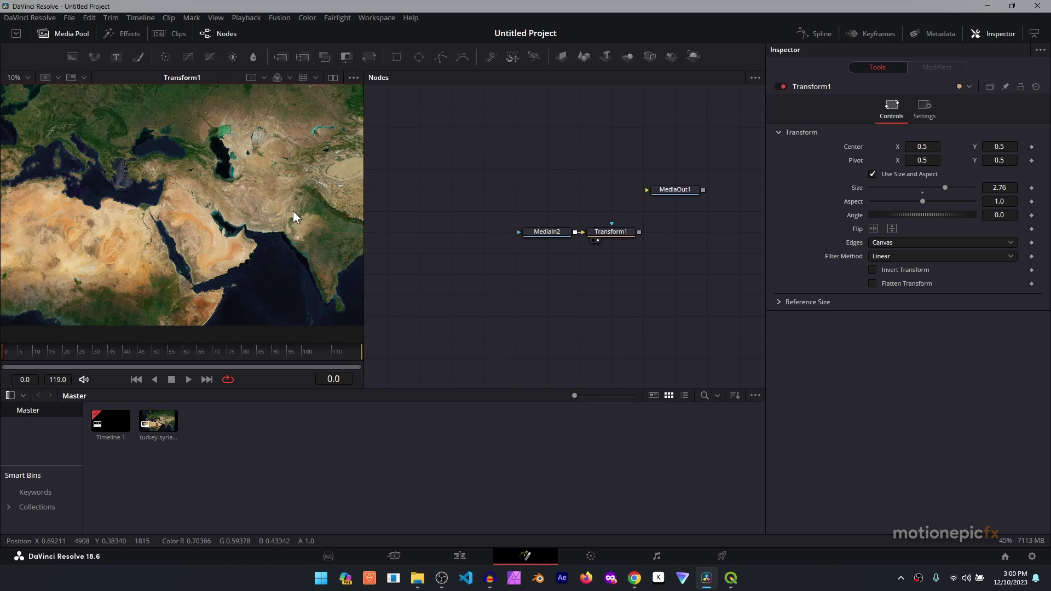
drag(308, 196, 291, 190)
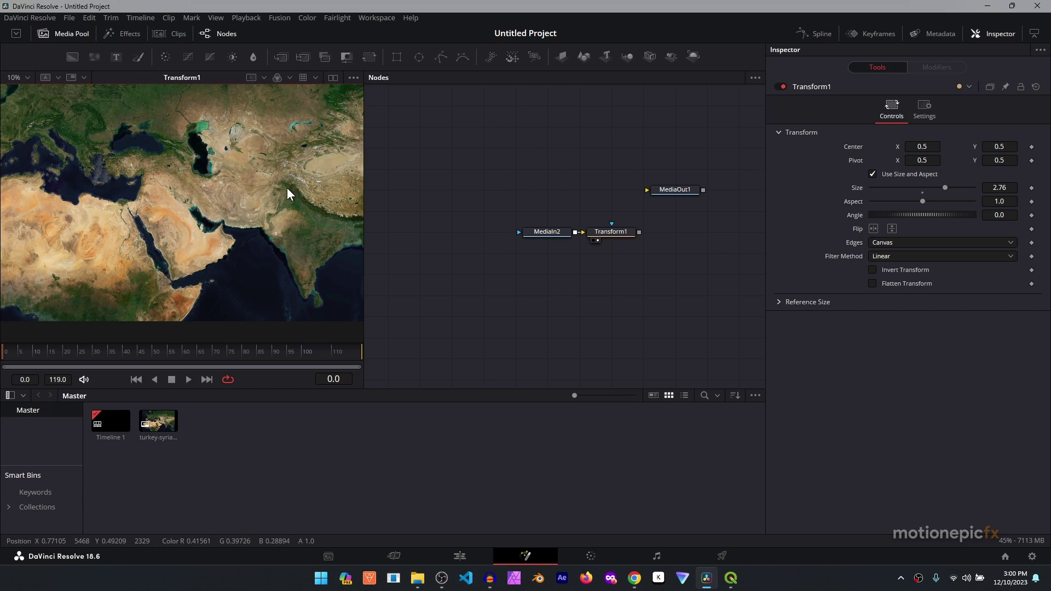
drag(313, 248, 288, 238)
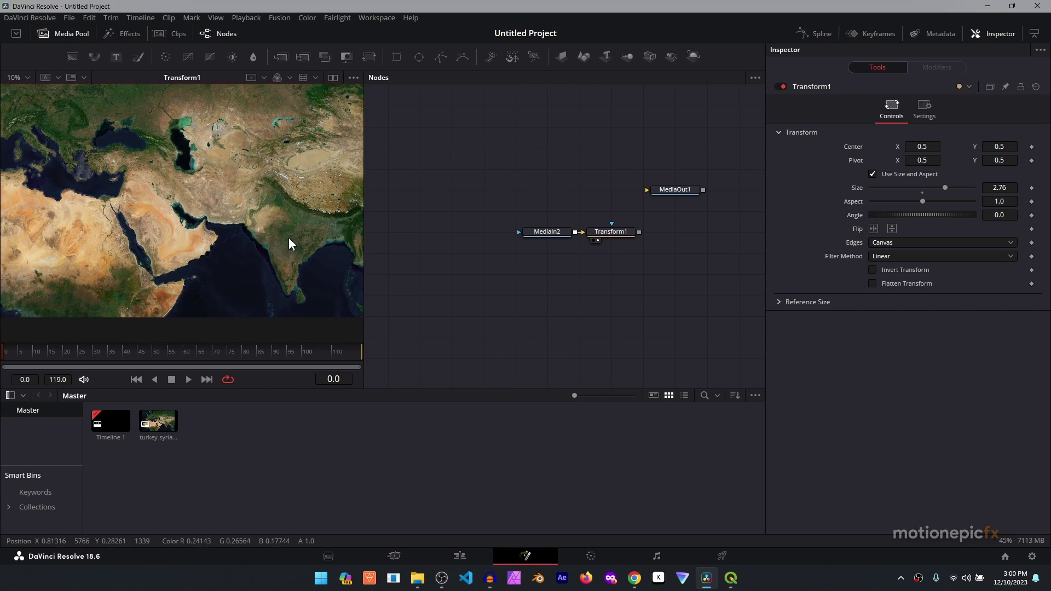
Switch to QGIS, checking the QGIS website in Chrome once more before returning to the empty project
click(732, 577)
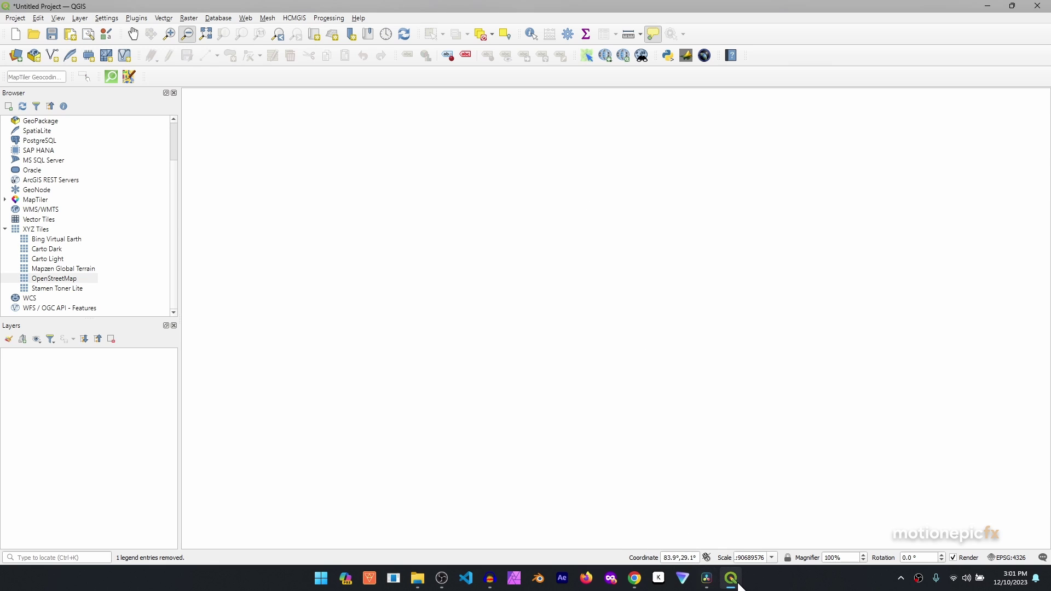
mouse_move(634, 574)
click(635, 536)
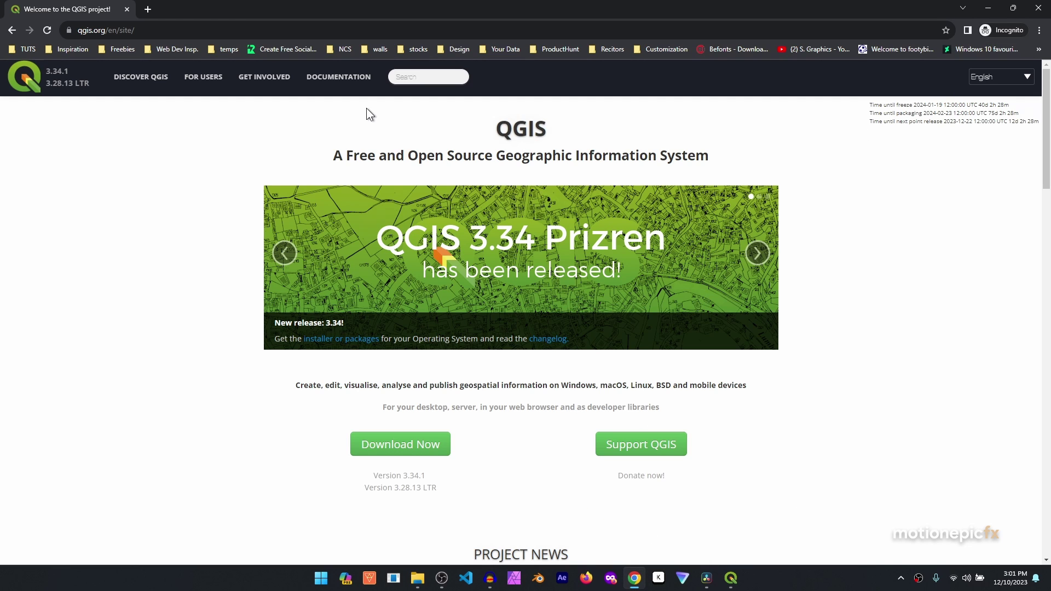
click(634, 579)
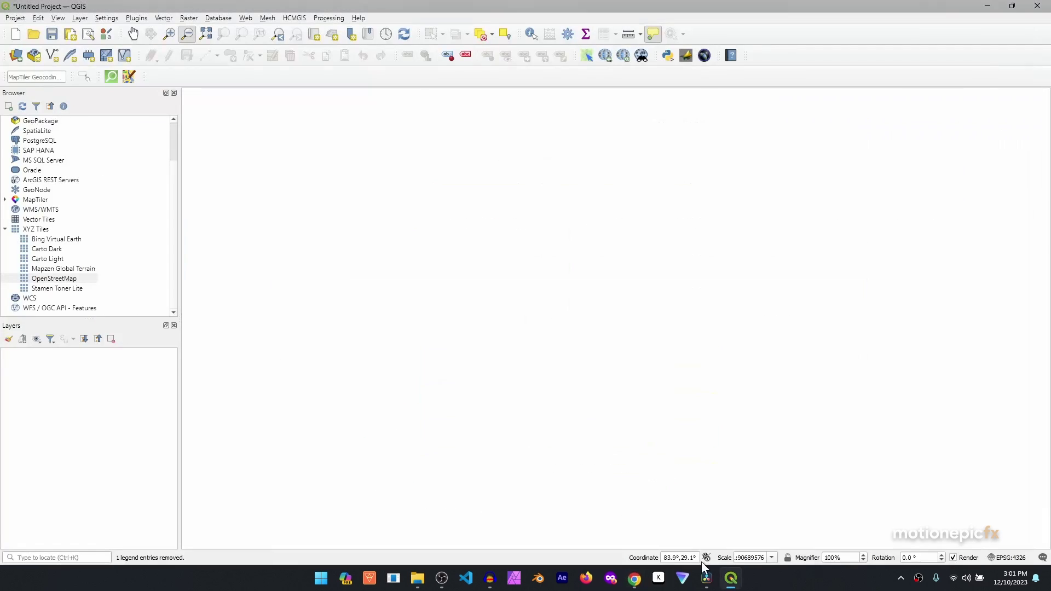
Add the built-in World Map layer to the empty project by entering "world" as the map coordinate
click(734, 584)
click(734, 584)
triple_click(527, 540)
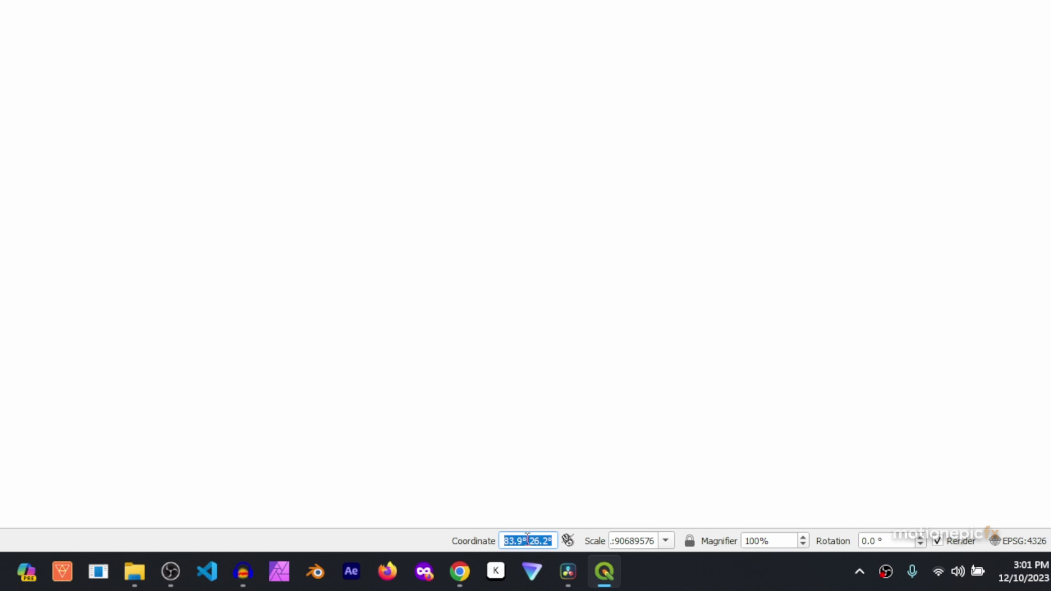
text(worl)
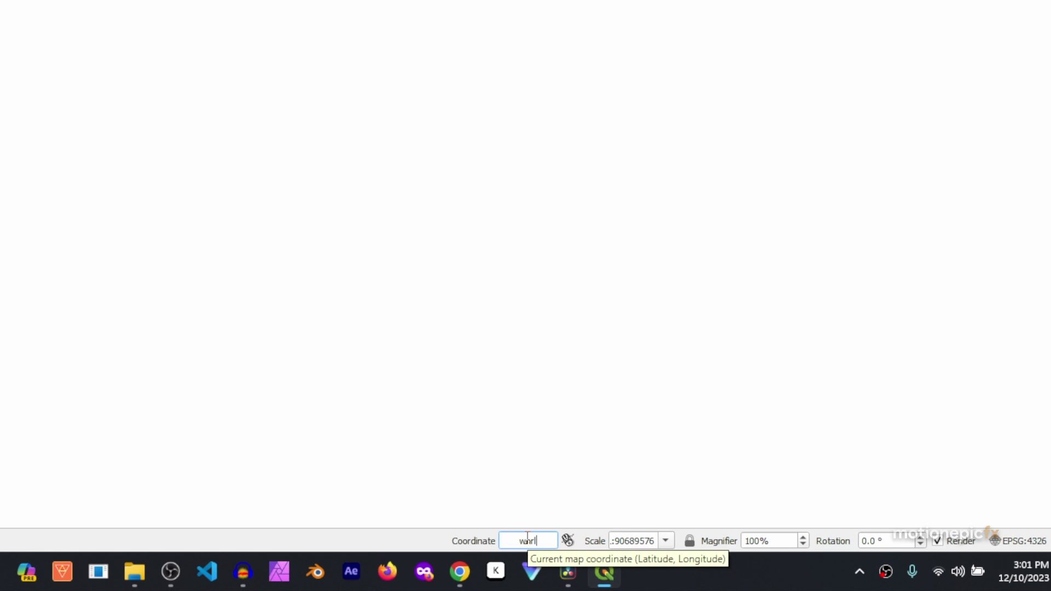
text(d)
key(Return)
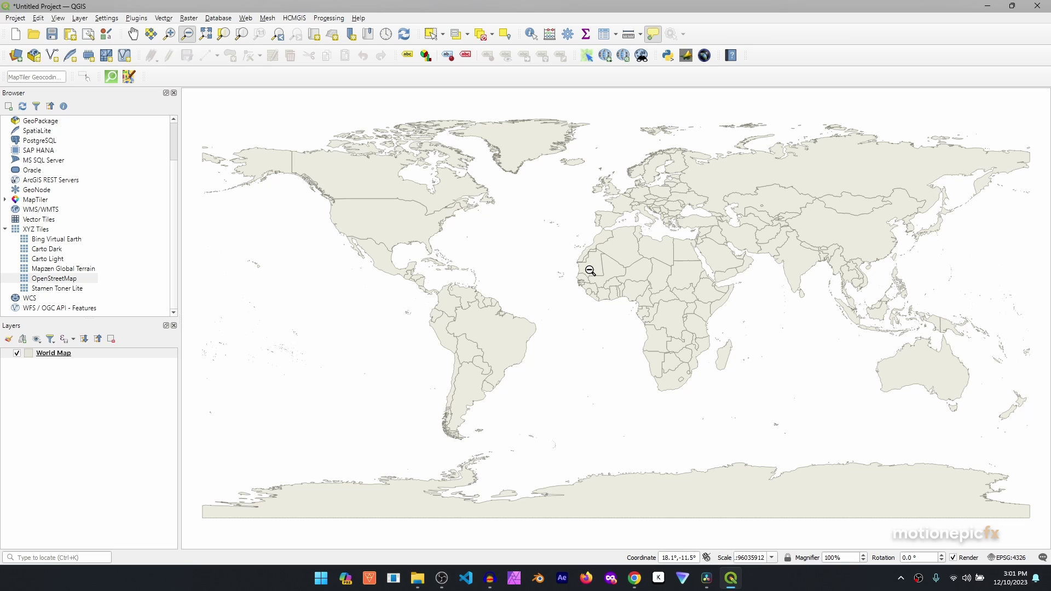
Check the country names on the world map and the basemap providers offered by QuickMapServices
mouse_move(592, 268)
mouse_move(492, 341)
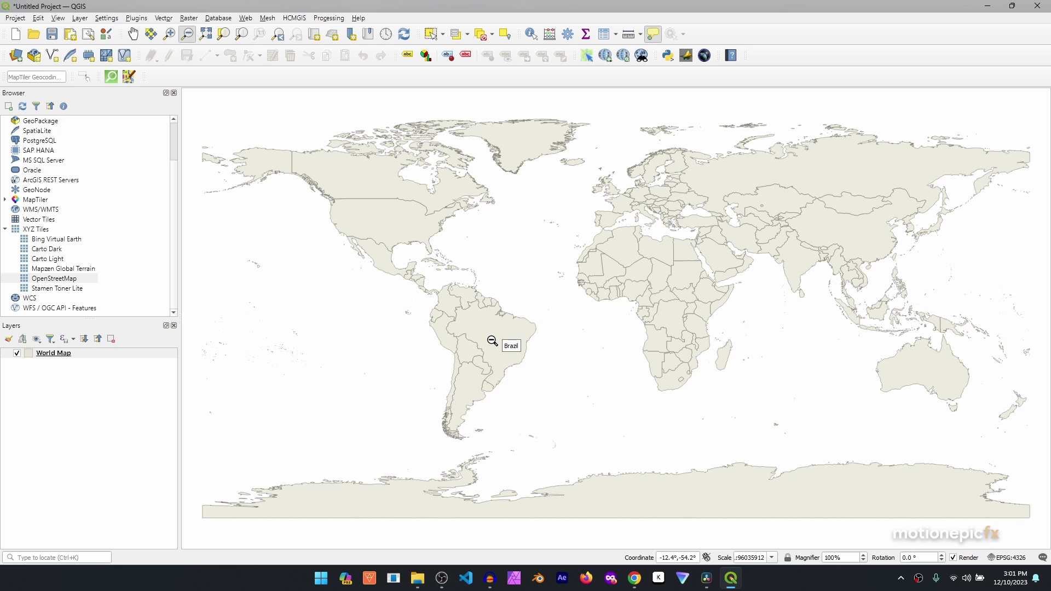
mouse_move(465, 388)
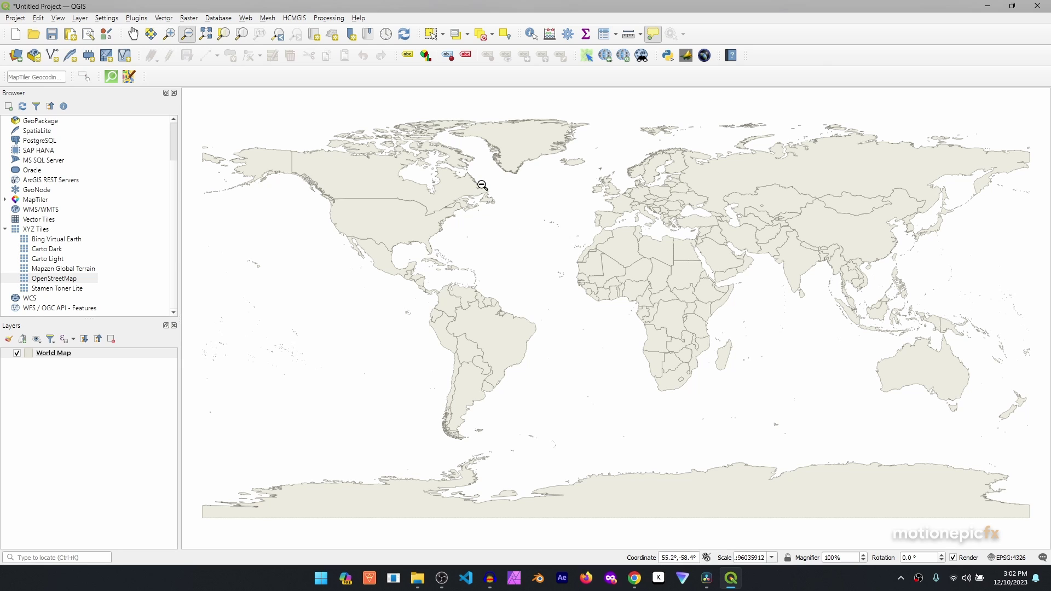
mouse_move(483, 185)
click(246, 18)
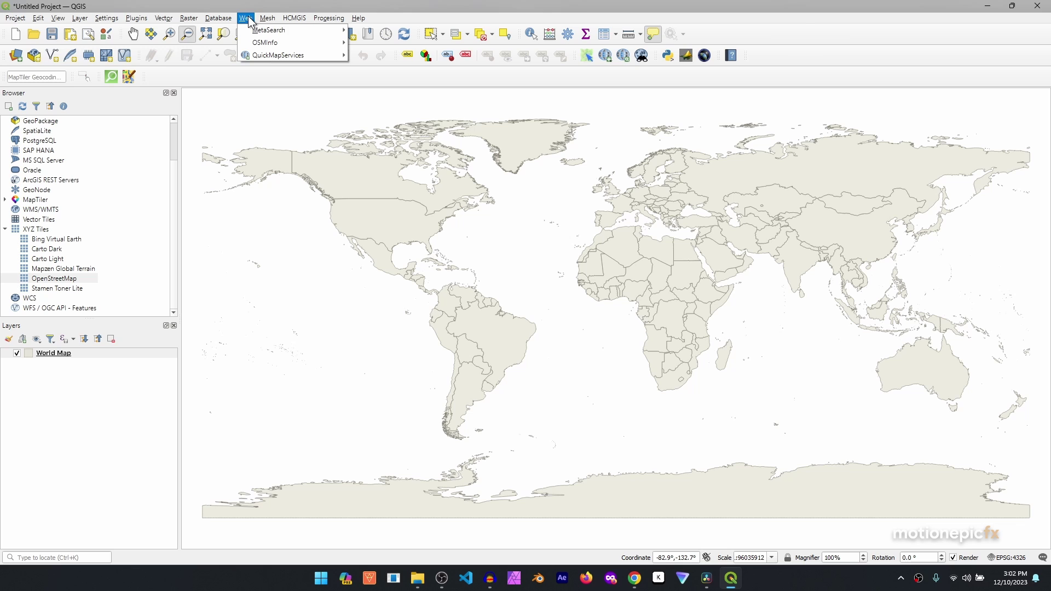
mouse_move(268, 57)
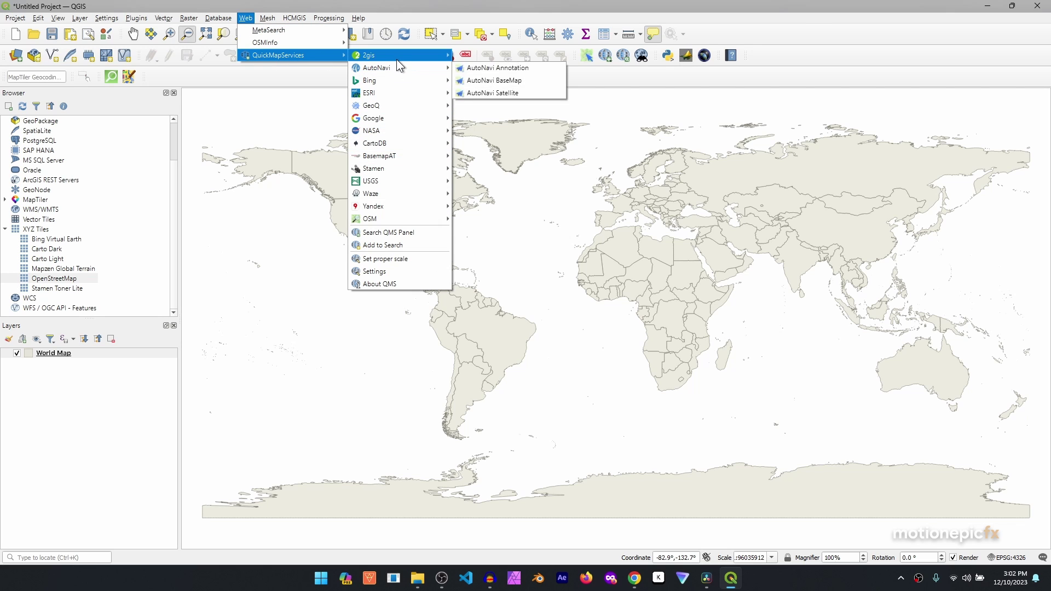
mouse_move(397, 58)
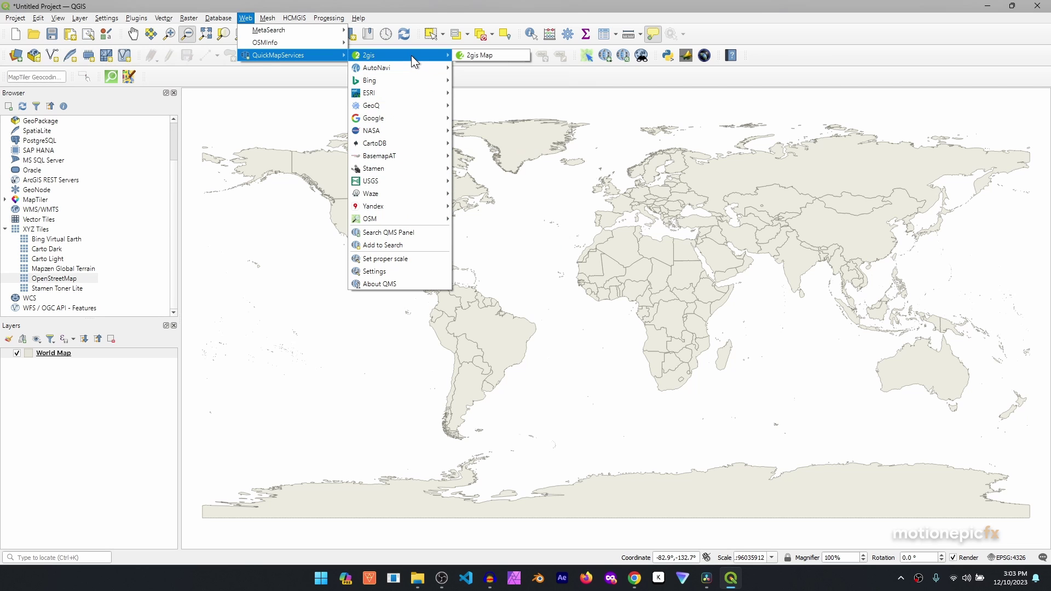
click(204, 55)
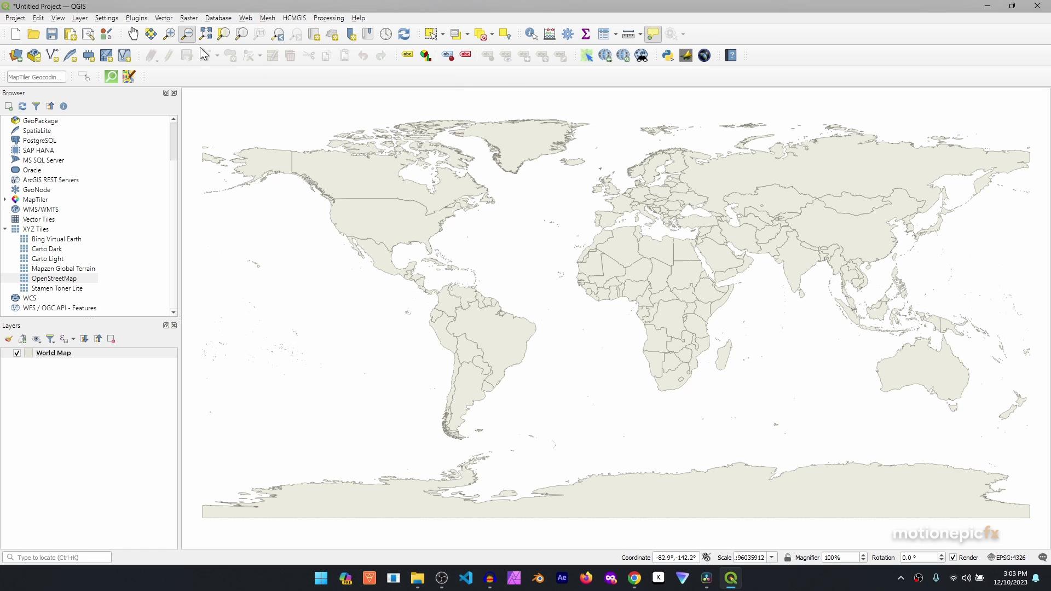
Search the plugin manager for "quick" and limit the list to installed plugins
click(140, 18)
click(151, 29)
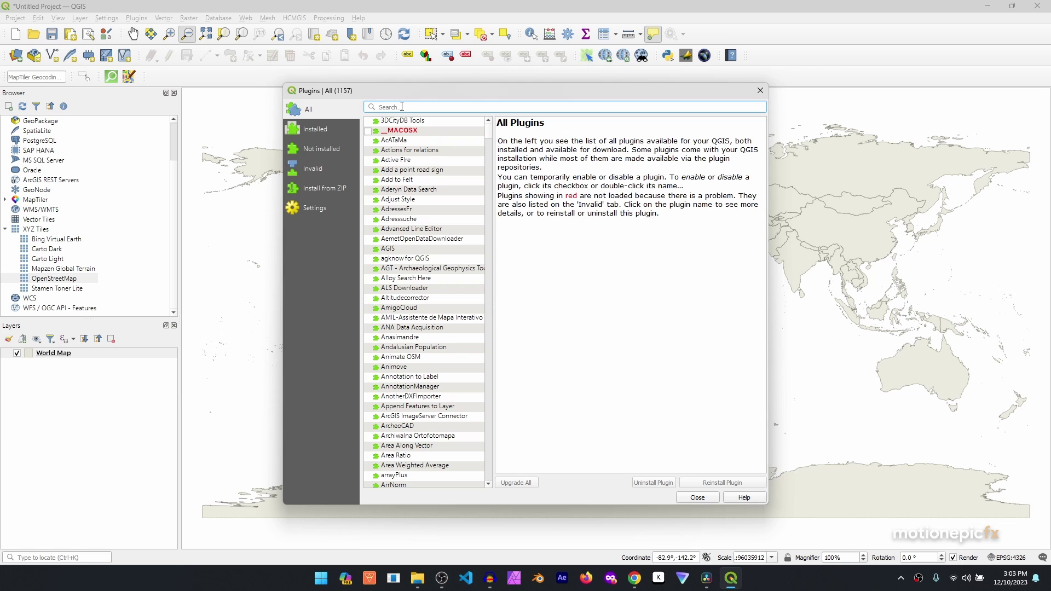
text(quick)
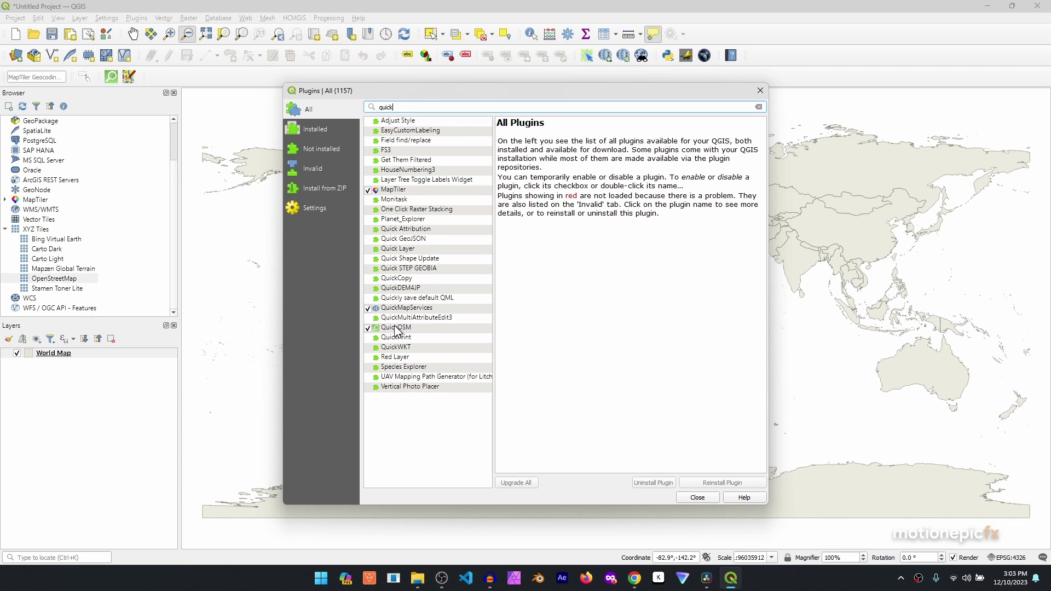
click(322, 137)
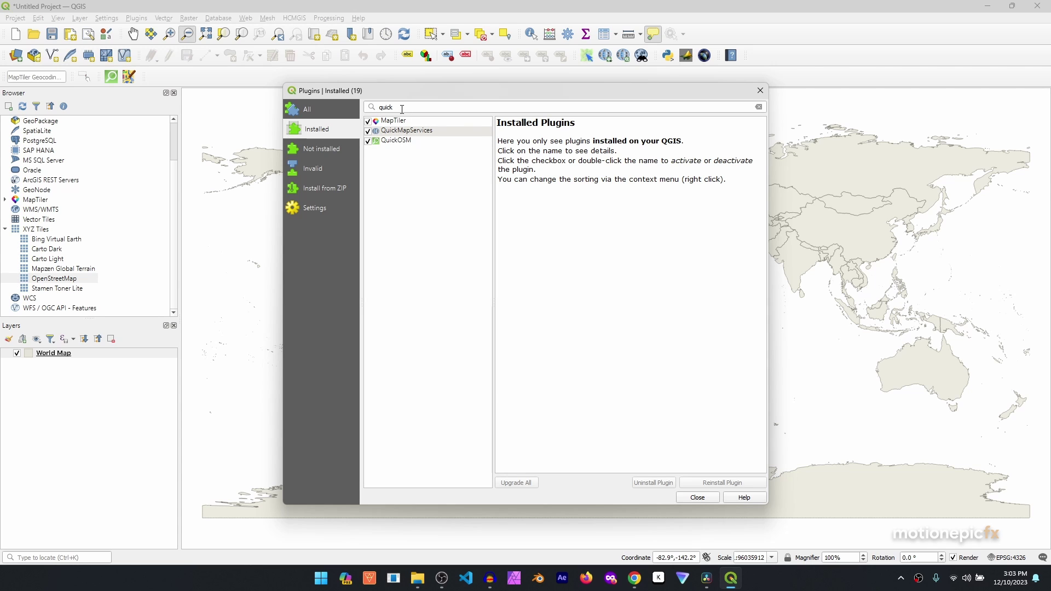
Search the installed plugins for "hc", view the HCMGIS plugin's details and close the plugin manager
drag(402, 109, 343, 111)
text(h)
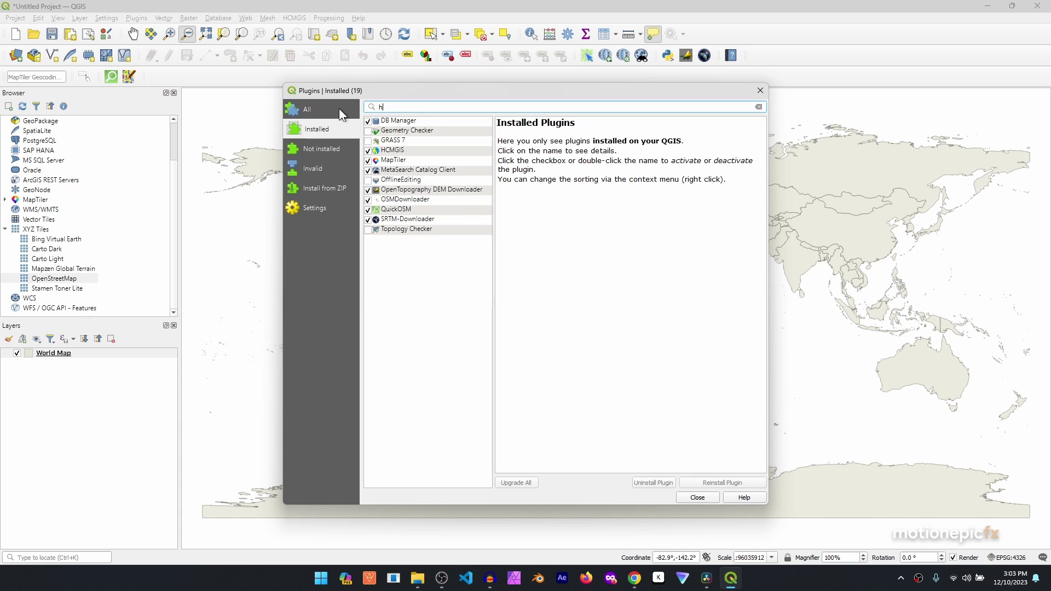
text(c)
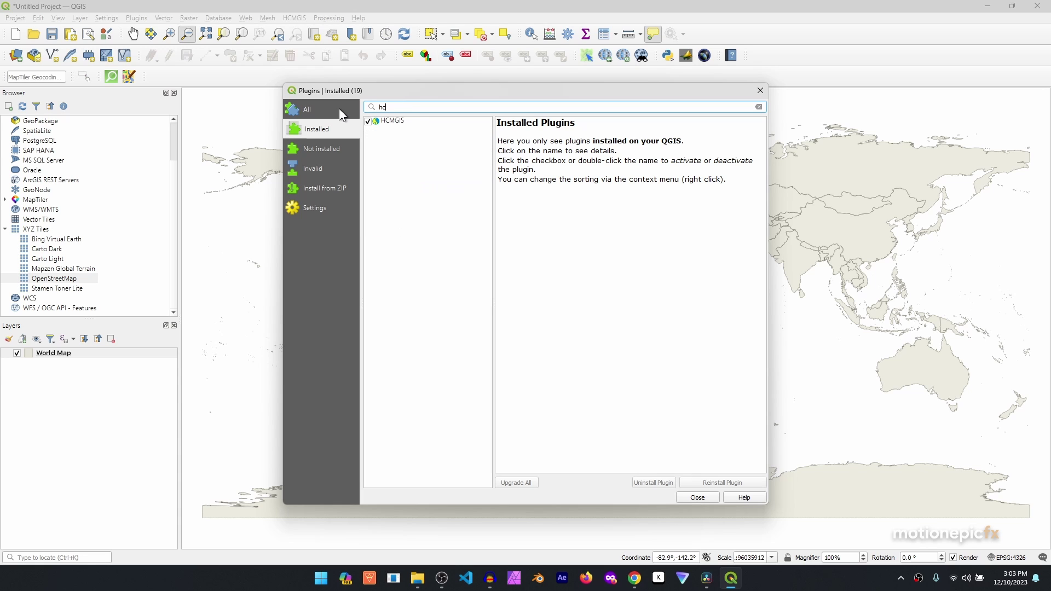
click(398, 121)
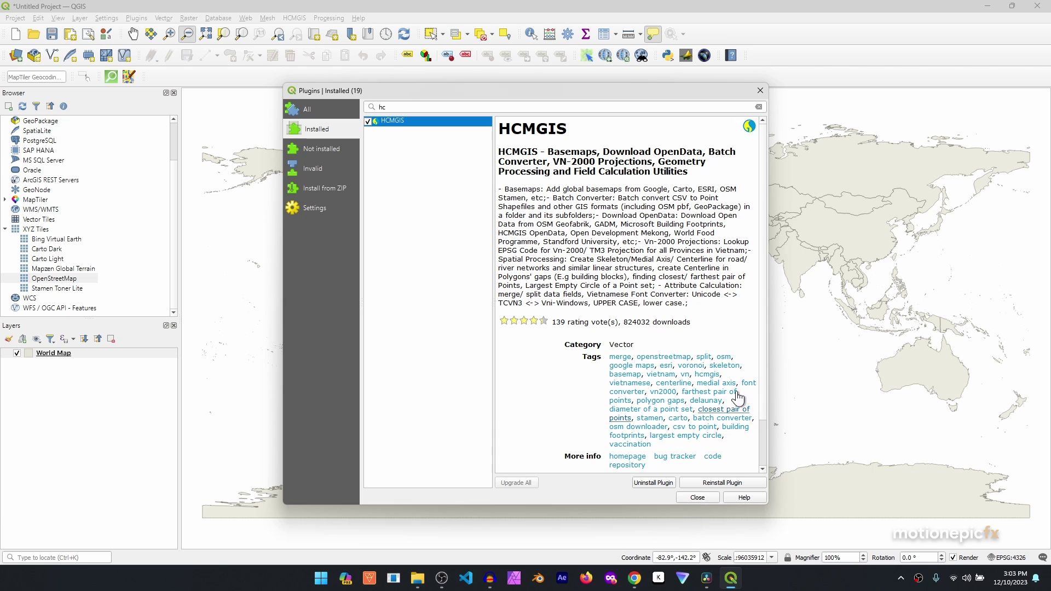
click(696, 497)
Look through the basemaps offered by the HCMGIS plugin without adding one
click(296, 18)
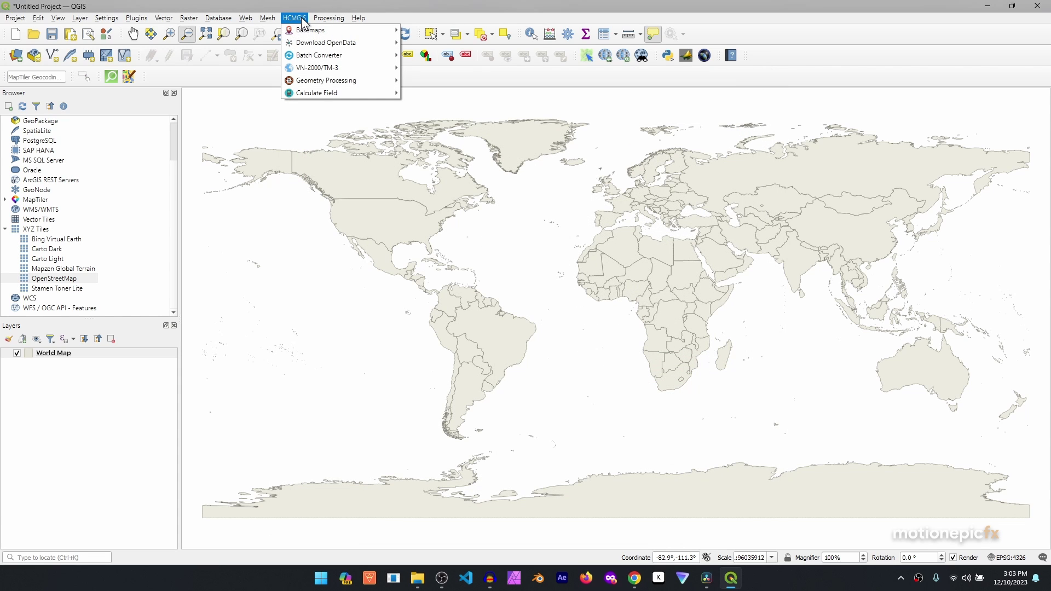
mouse_move(317, 32)
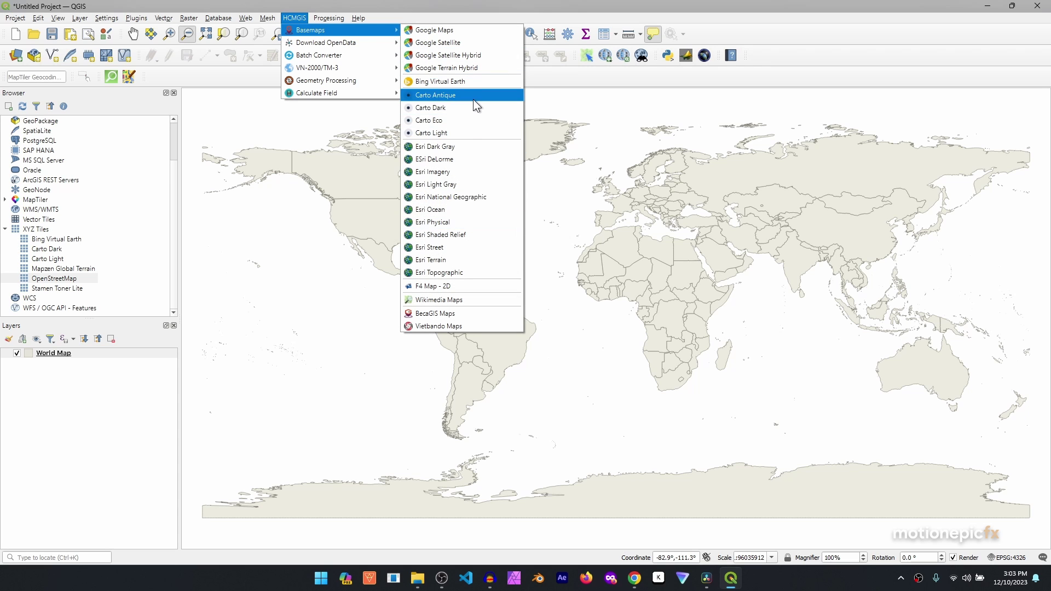
click(251, 13)
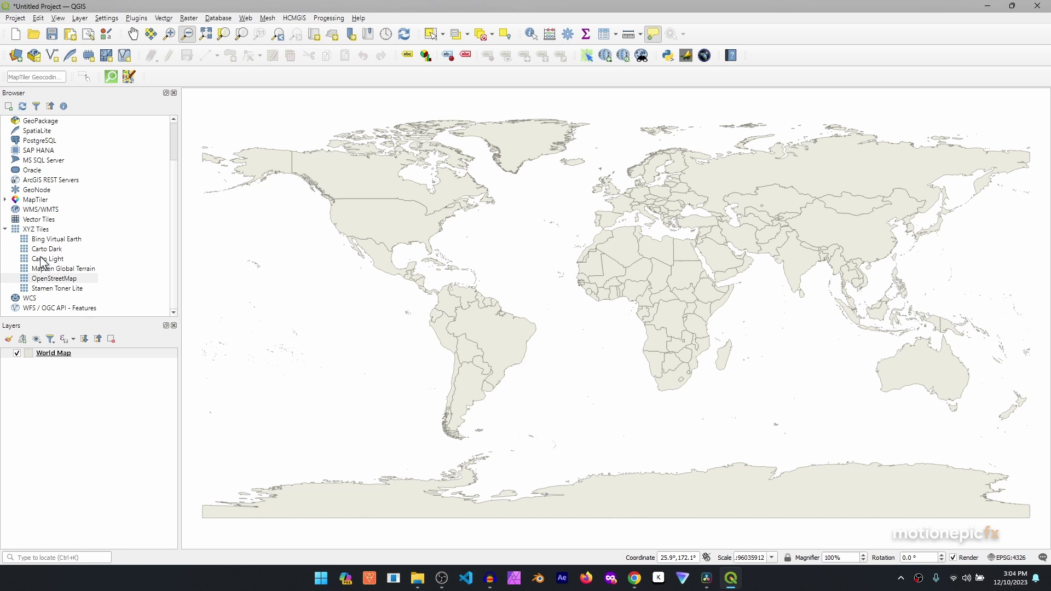
Add the OpenStreetMap XYZ tile layer to the project above the World Map layer
double_click(47, 280)
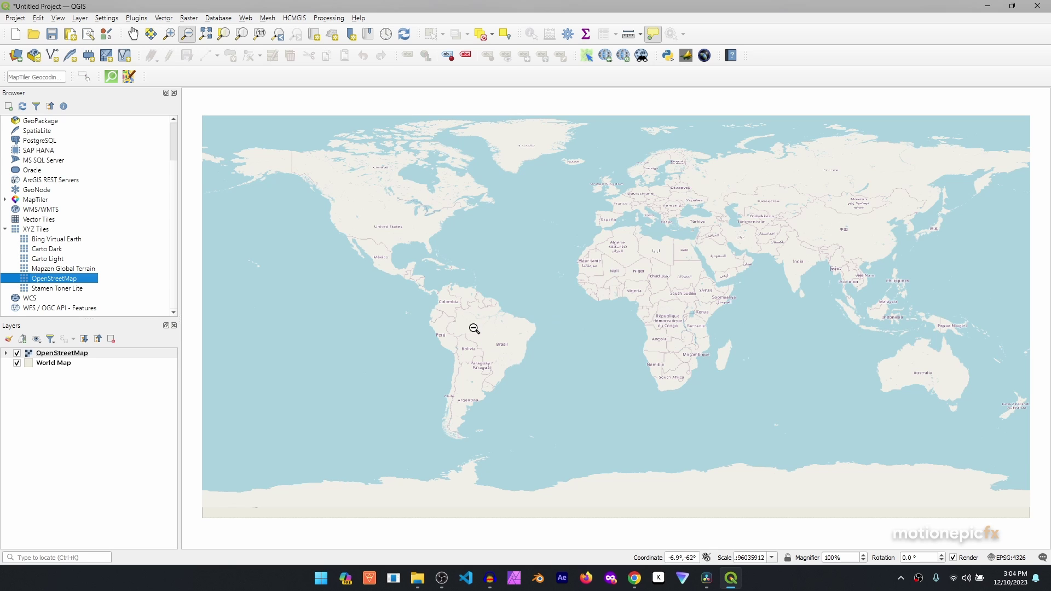
Examine the OpenStreetMap layer's detail over South America at several zoom levels, from western Brazil out to the whole world
scroll(476, 341, up, 6)
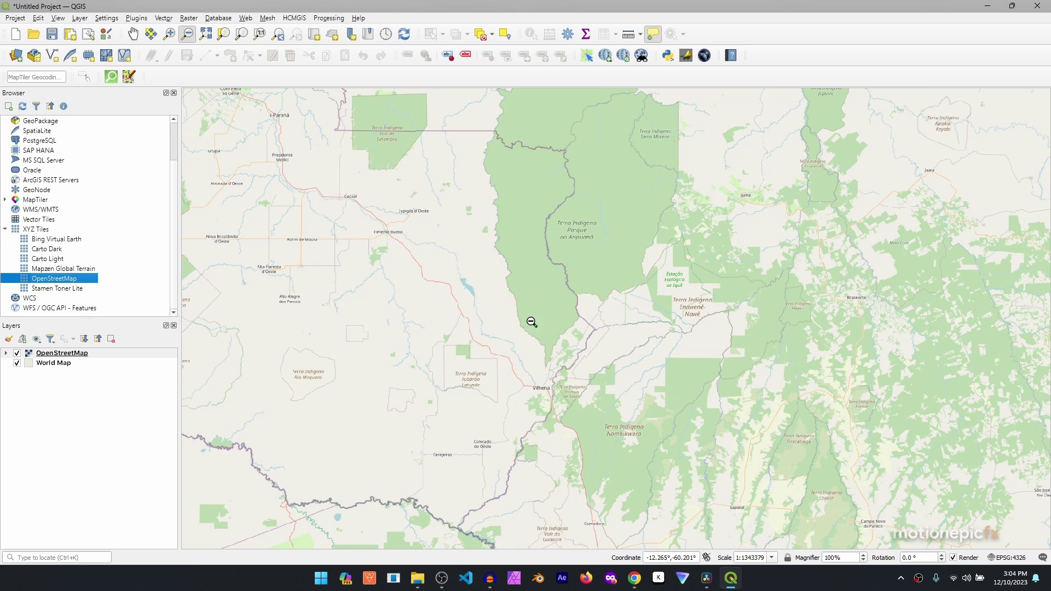
scroll(528, 326, up, 2)
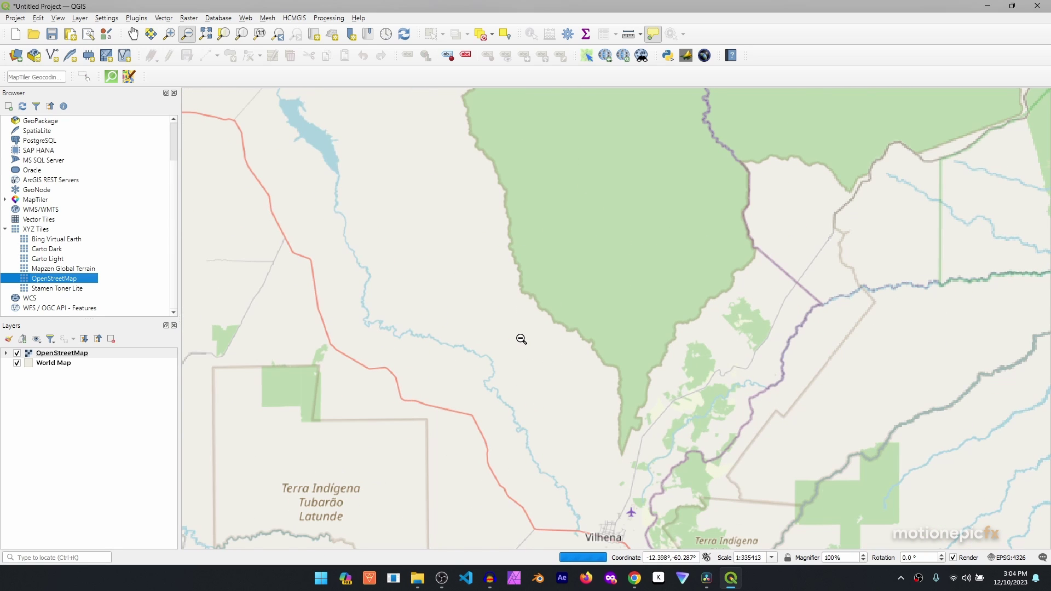
scroll(521, 340, down, 1)
scroll(520, 338, down, 1)
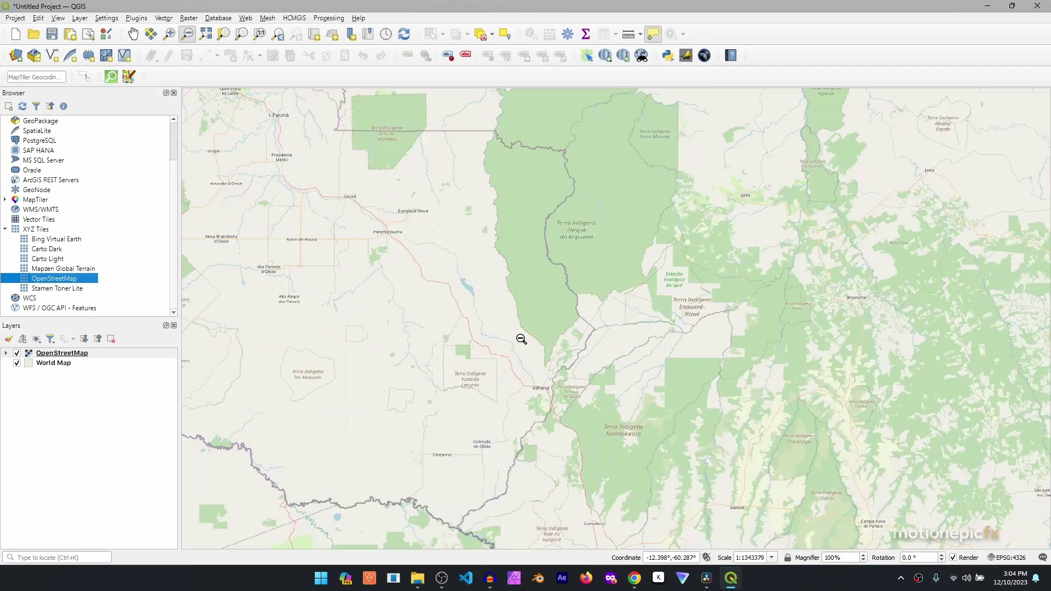
scroll(535, 329, down, 2)
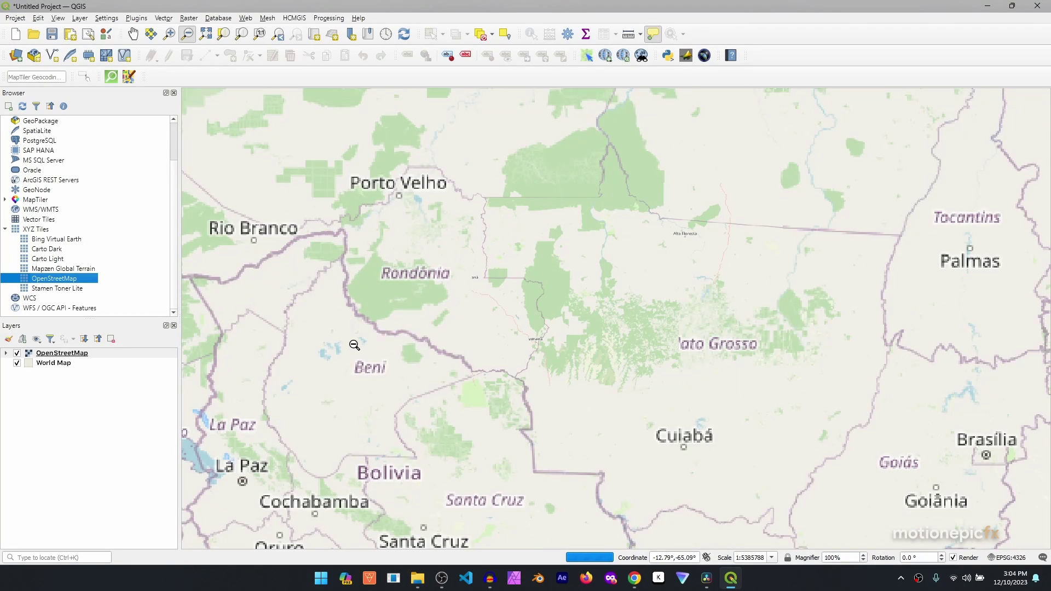
scroll(525, 357, down, 2)
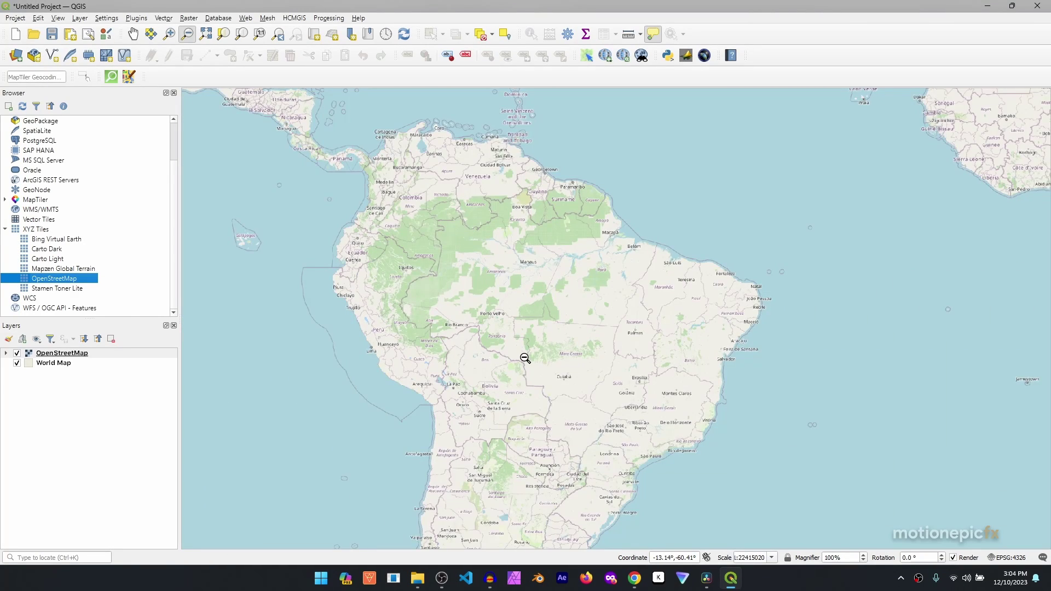
scroll(525, 358, down, 1)
scroll(525, 357, down, 1)
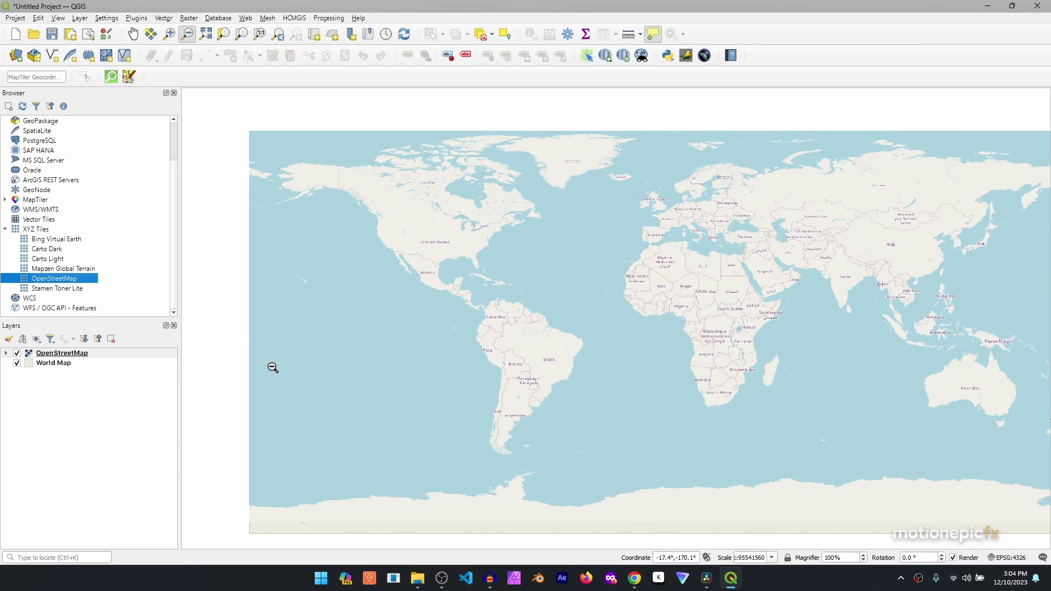
Hide the OpenStreetMap layer to view the World Map underneath, and show it again
click(60, 354)
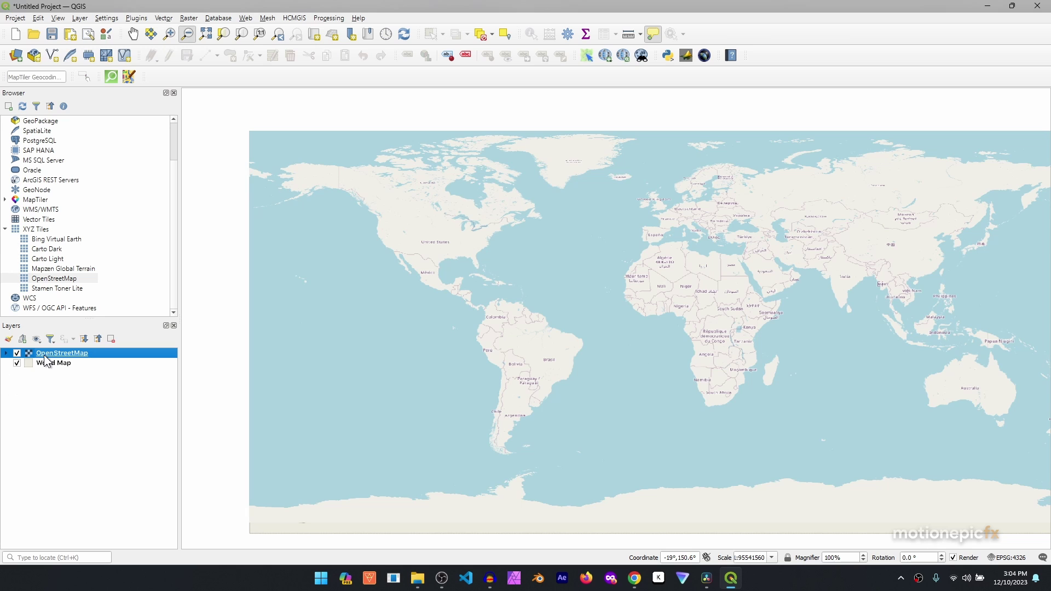
click(17, 353)
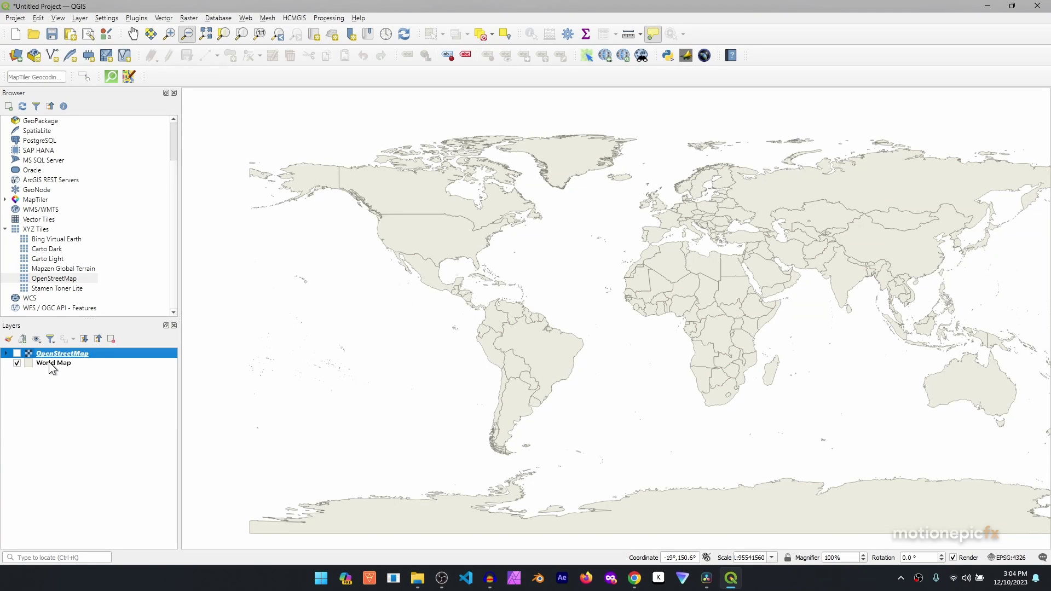
click(17, 353)
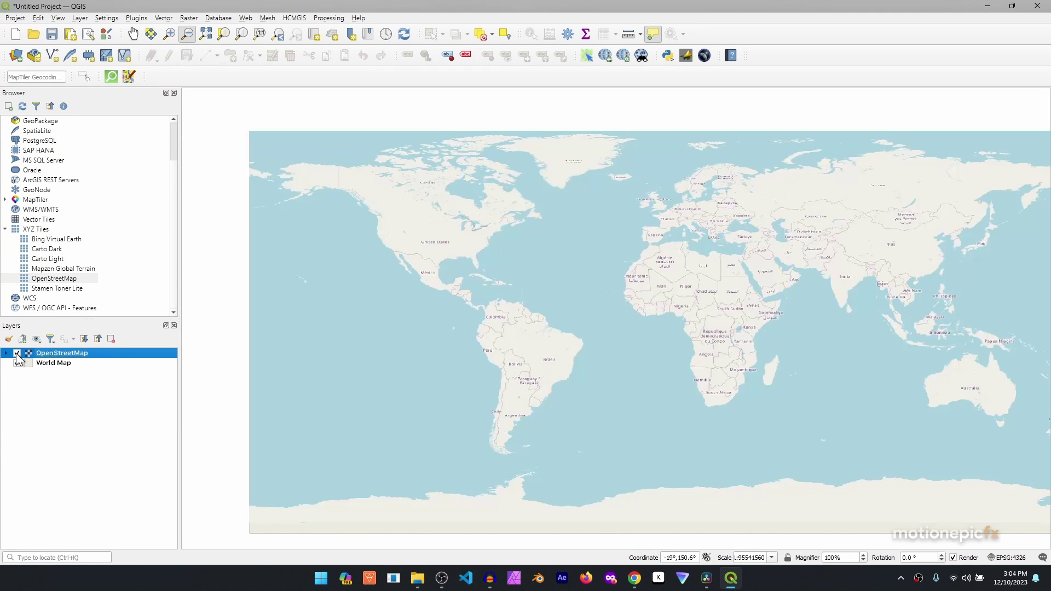
Remove the OpenStreetMap layer from the project
right_click(65, 352)
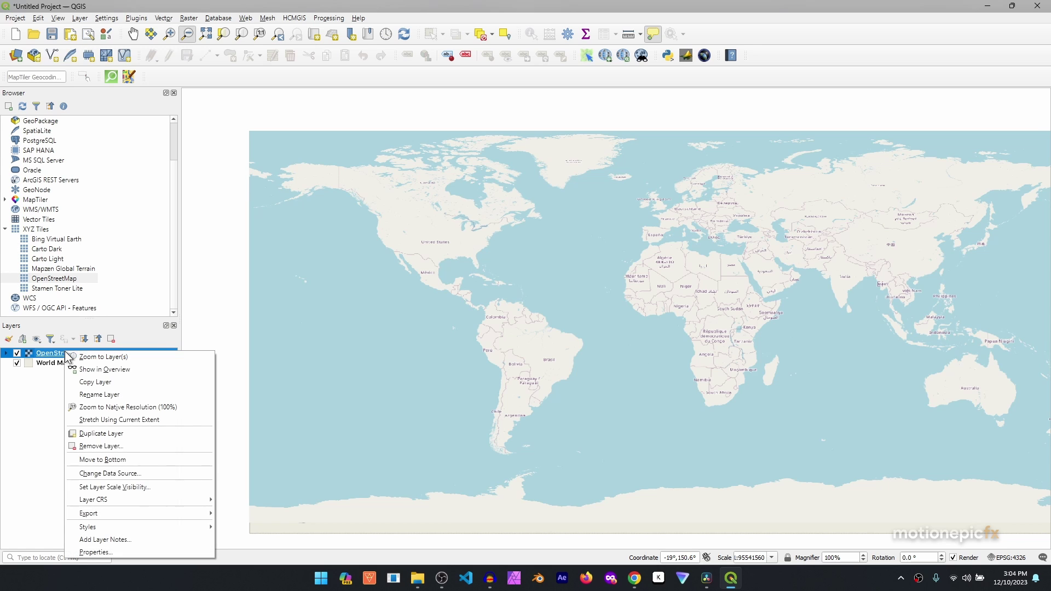
click(102, 446)
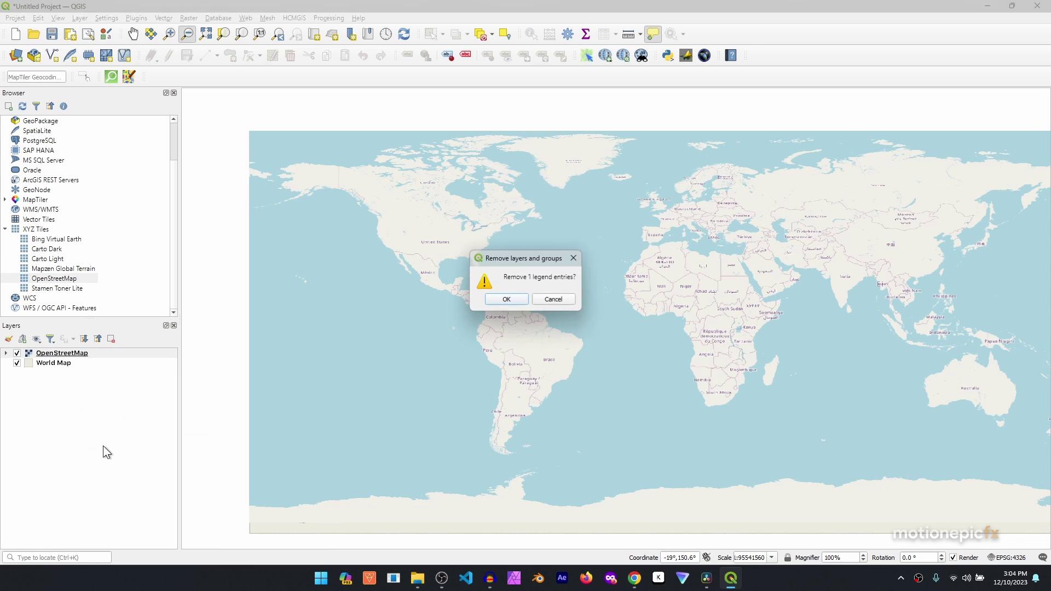
click(508, 300)
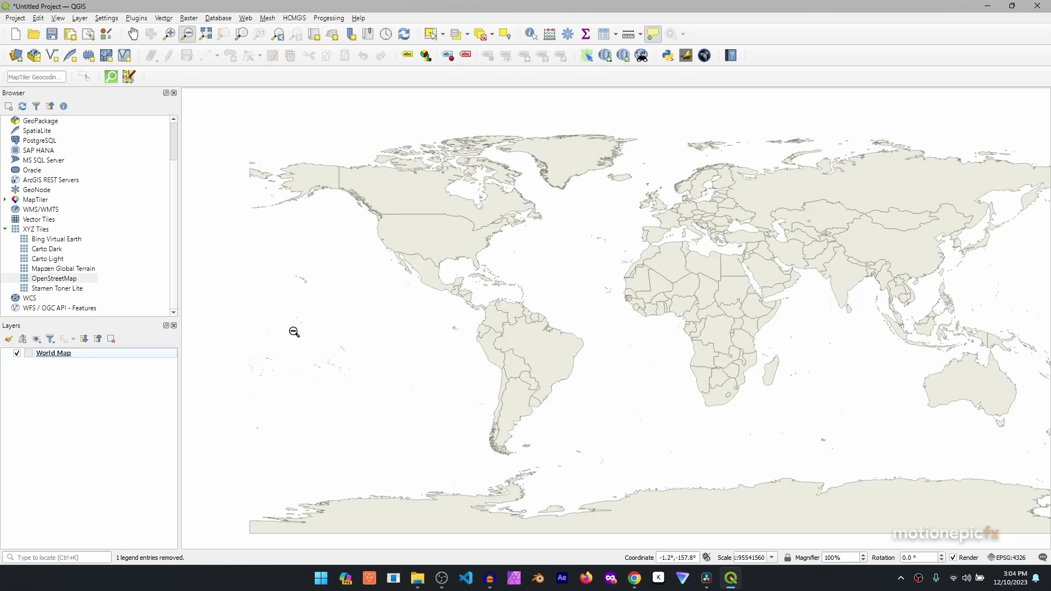
Add the Bing Satellite basemap from QuickMapServices and place it above the World Map layer
click(248, 19)
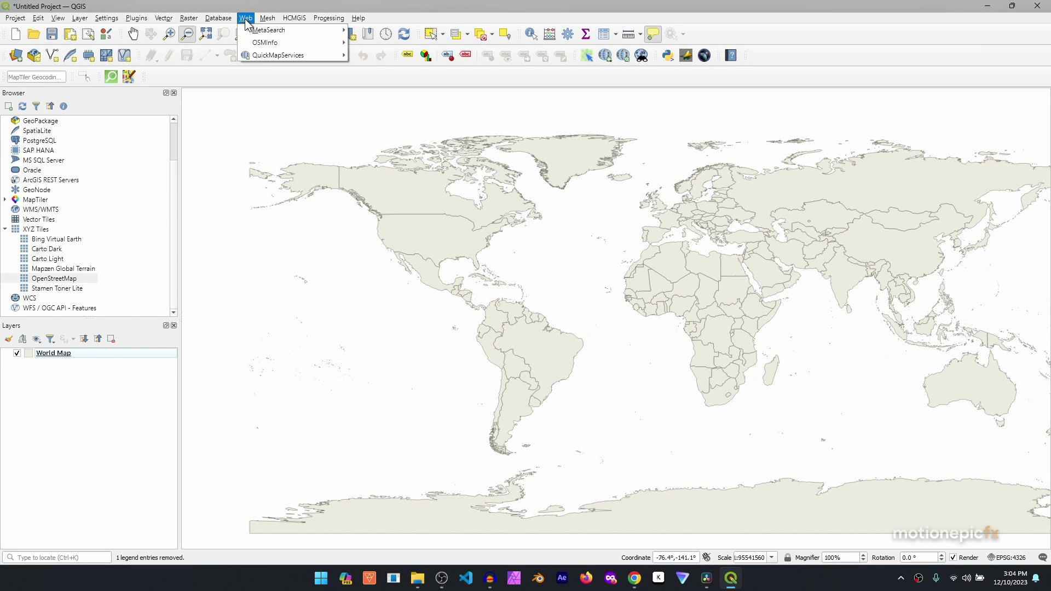
mouse_move(275, 54)
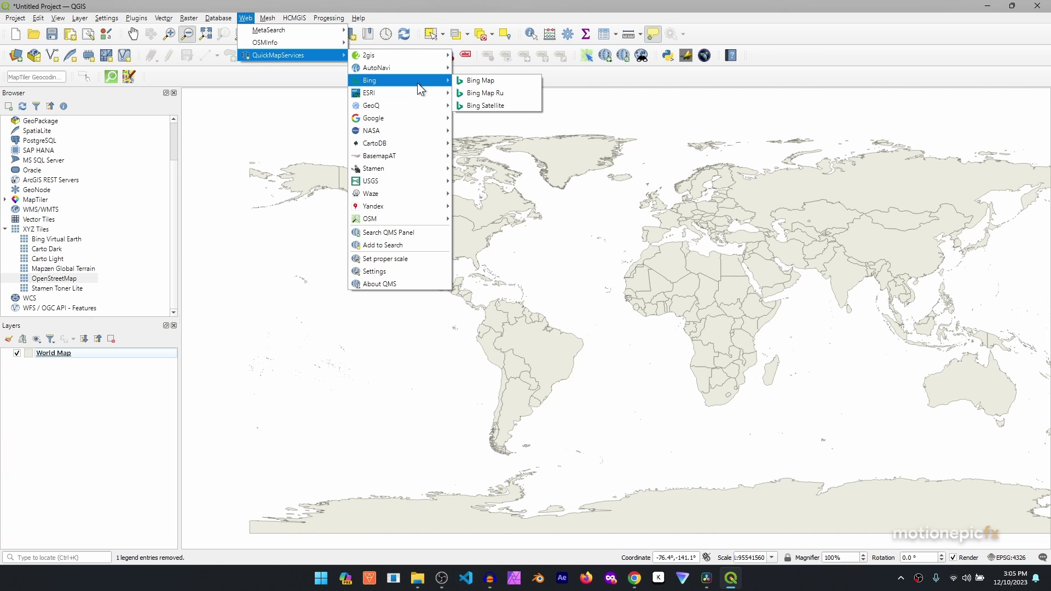
click(497, 106)
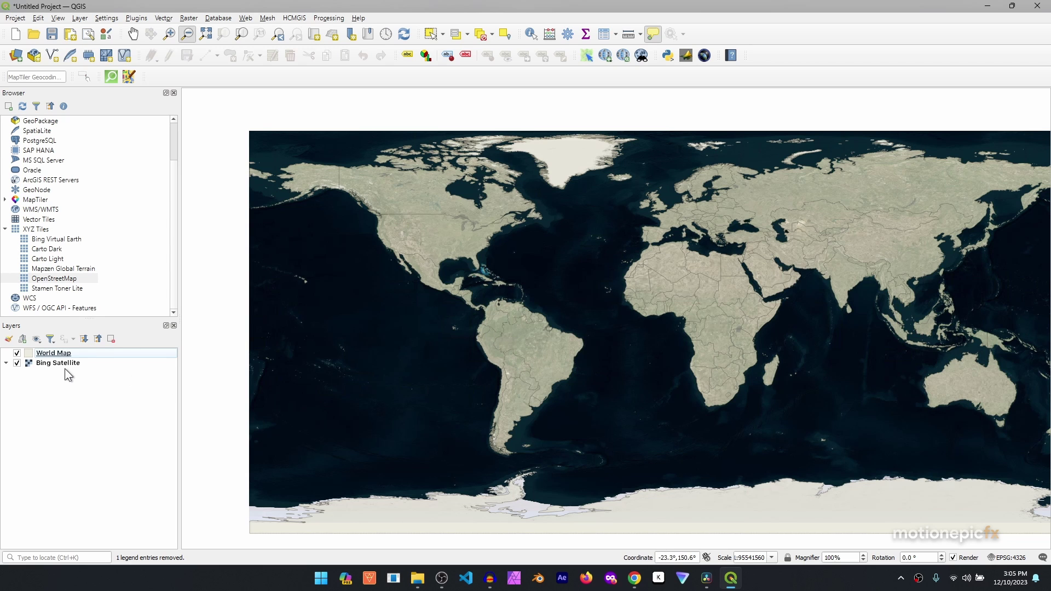
click(49, 365)
drag(49, 364, 55, 351)
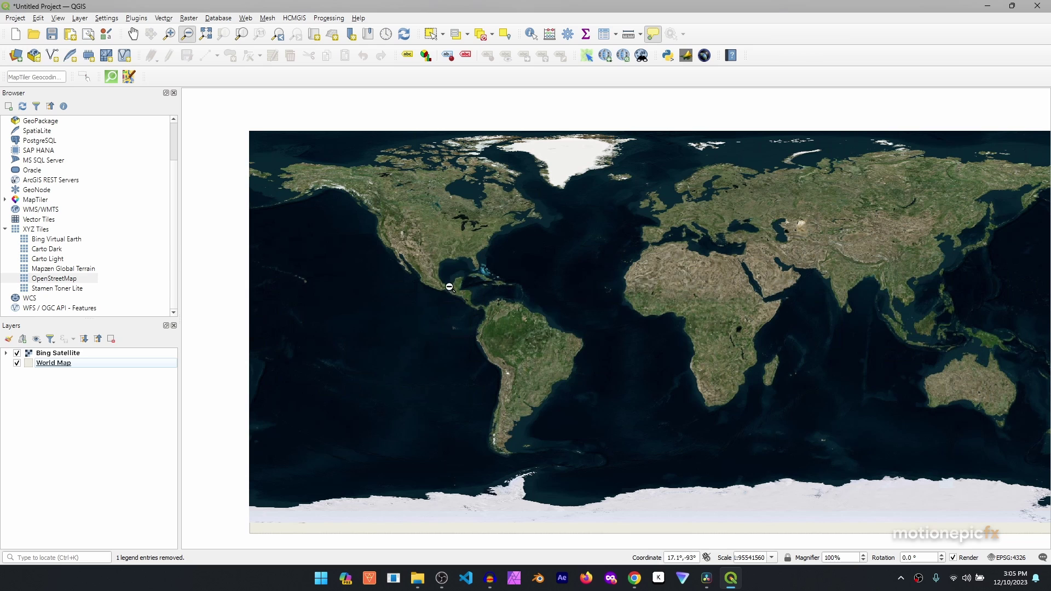
Frame South America on the map and hide the Bing Satellite layer
click(170, 36)
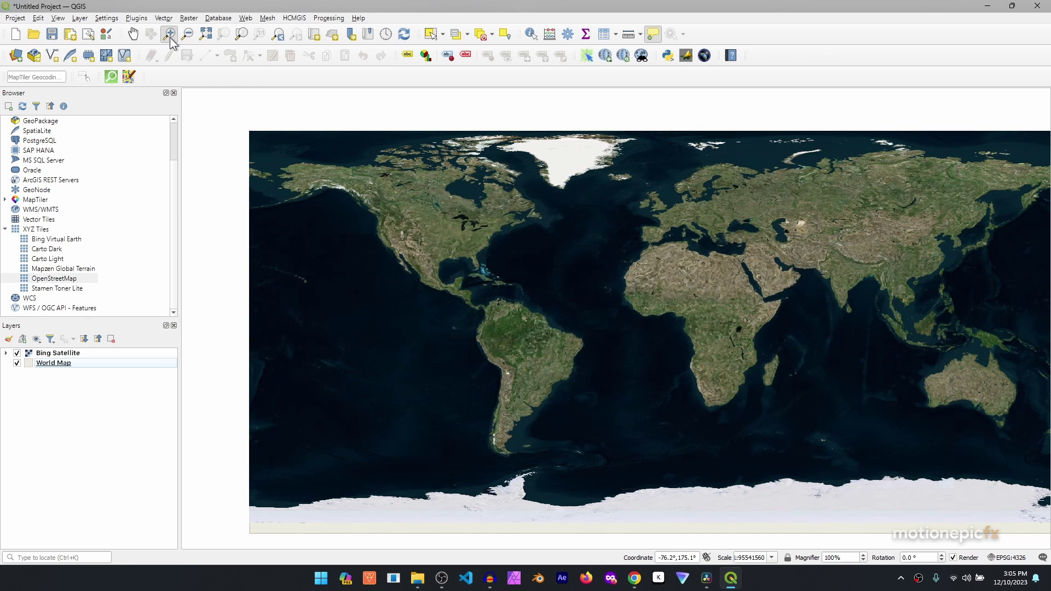
drag(421, 285, 635, 480)
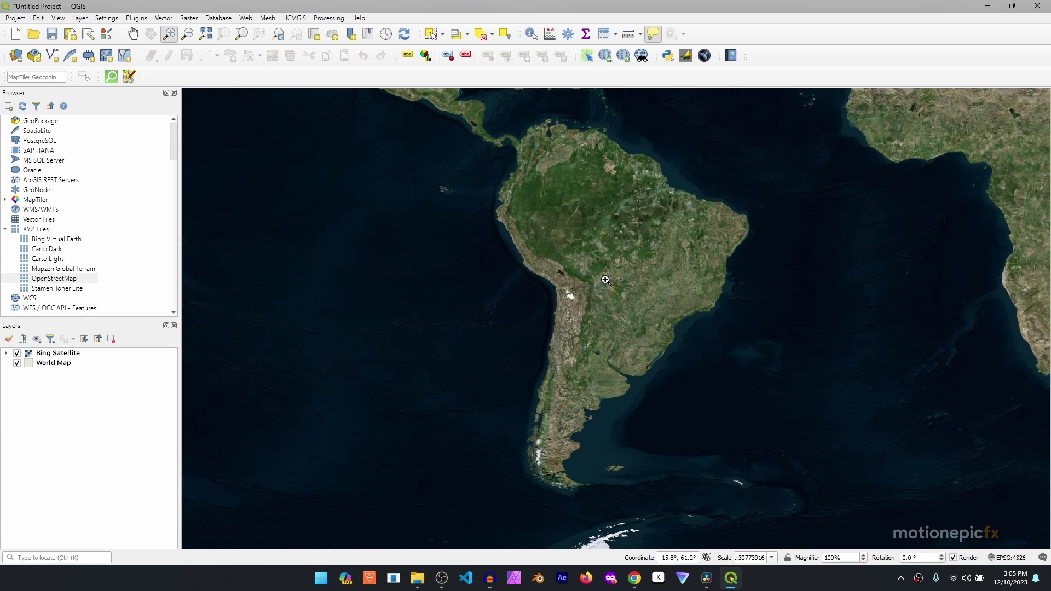
click(17, 353)
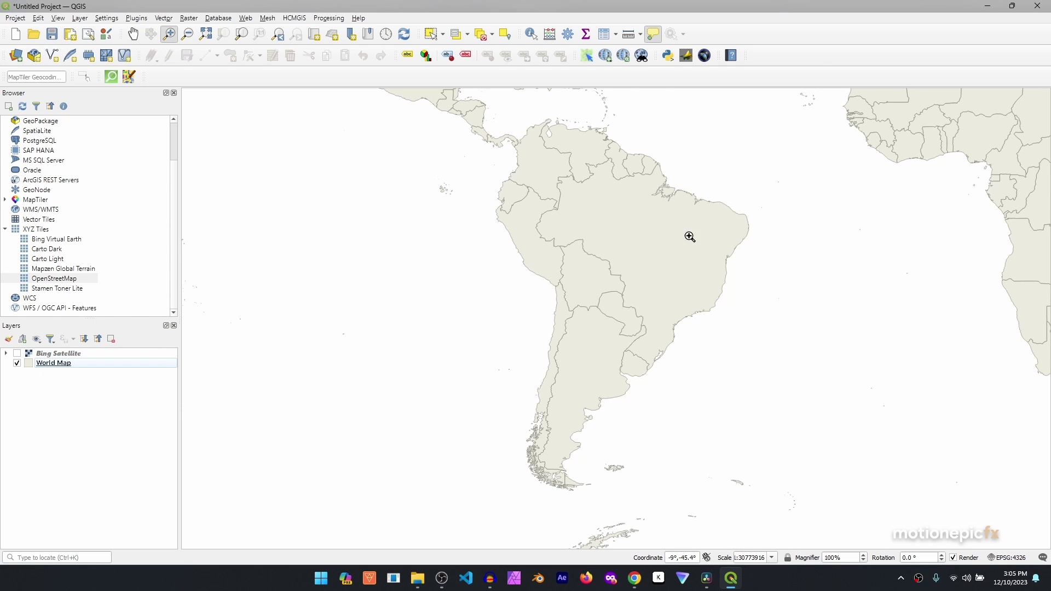
Select Venezuela, Peru and Brazil together on the World Map layer
click(435, 36)
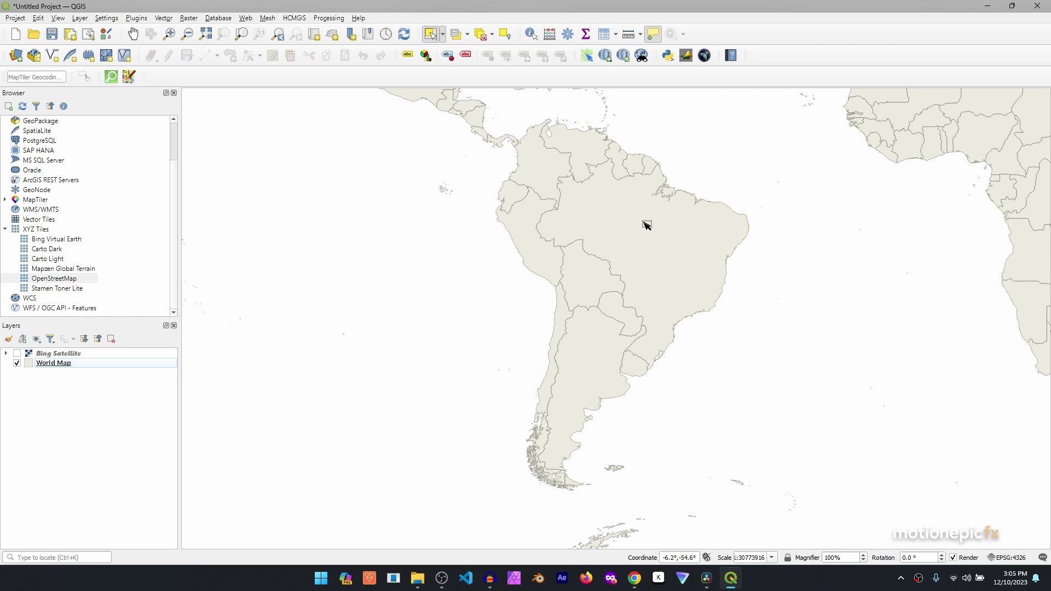
mouse_move(663, 245)
click(579, 144)
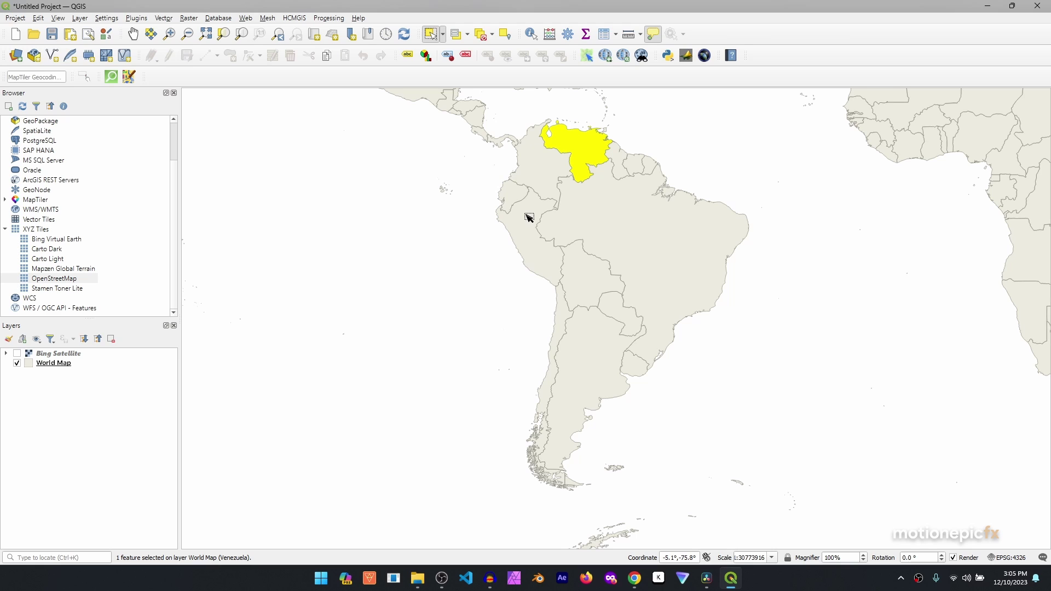
mouse_move(528, 217)
key(ctrl)
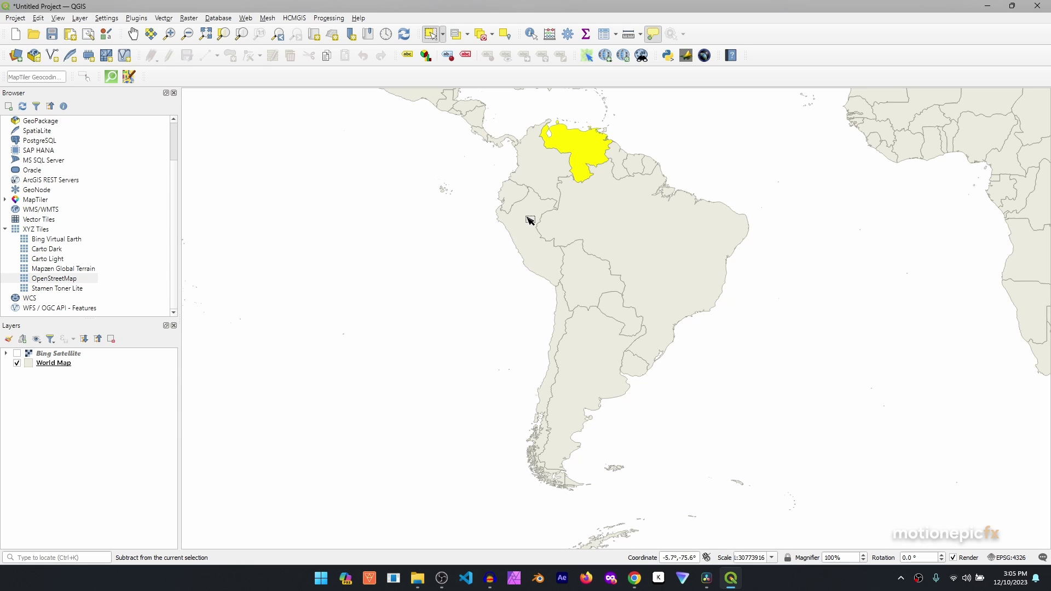
shift+click(525, 224)
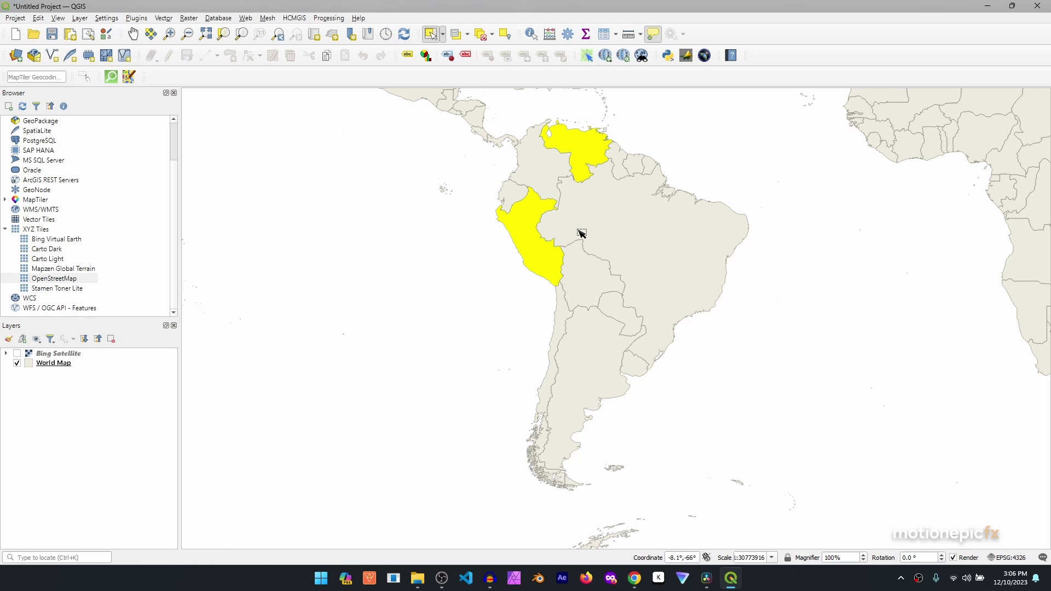
shift+click(677, 282)
Export only the selected World Map countries as a GeoPackage named test on the Desktop, adding the saved file to the map
click(63, 365)
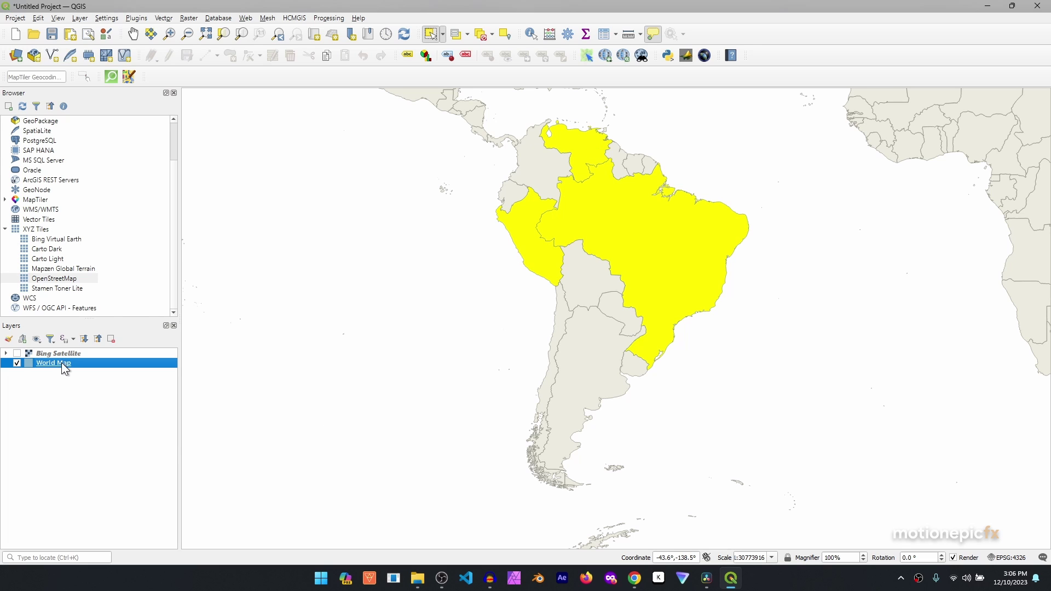
right_click(66, 365)
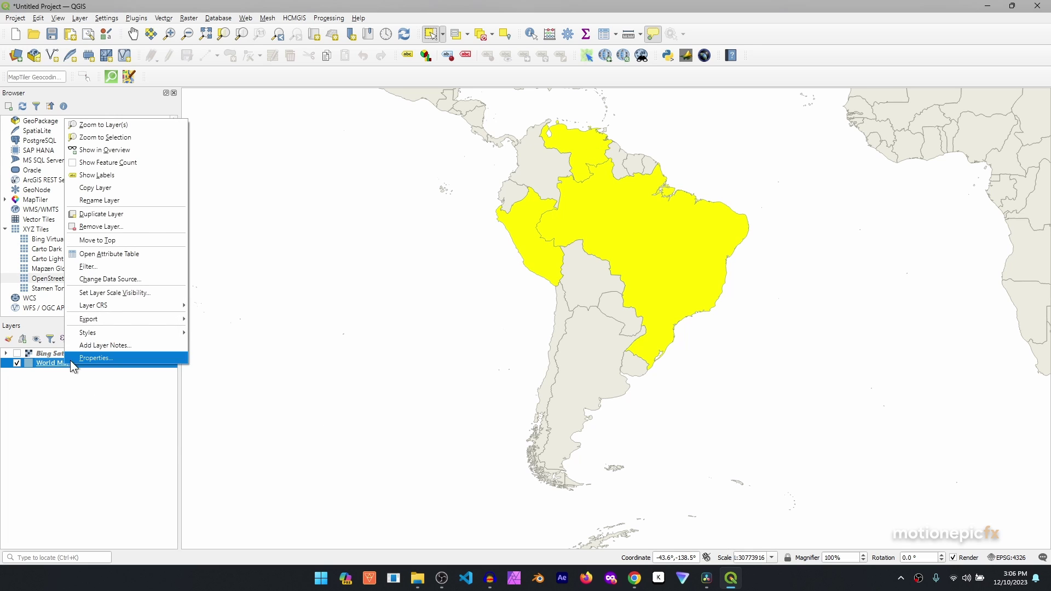
mouse_move(125, 323)
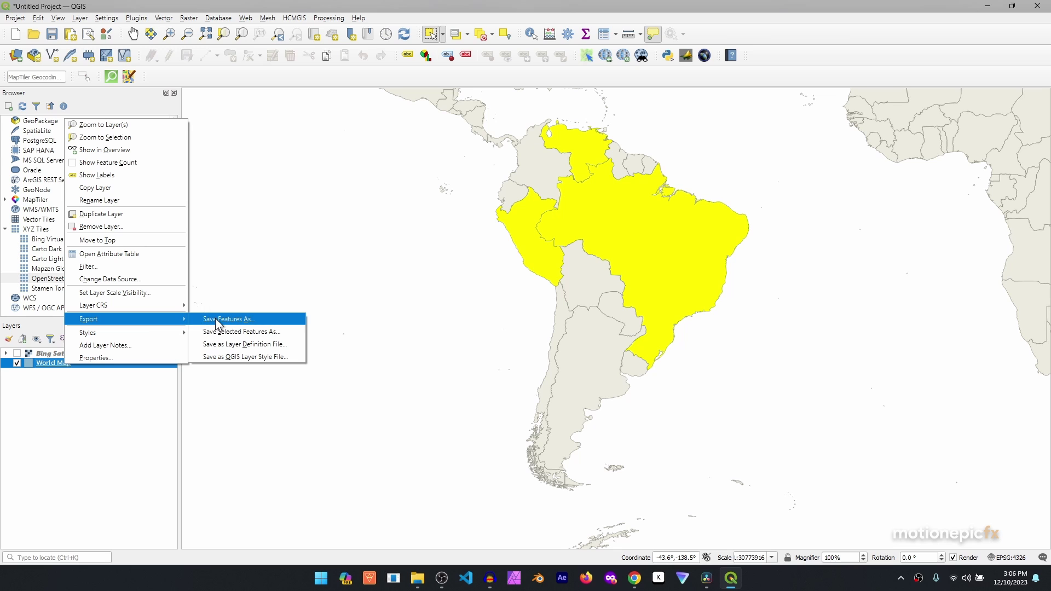
click(242, 332)
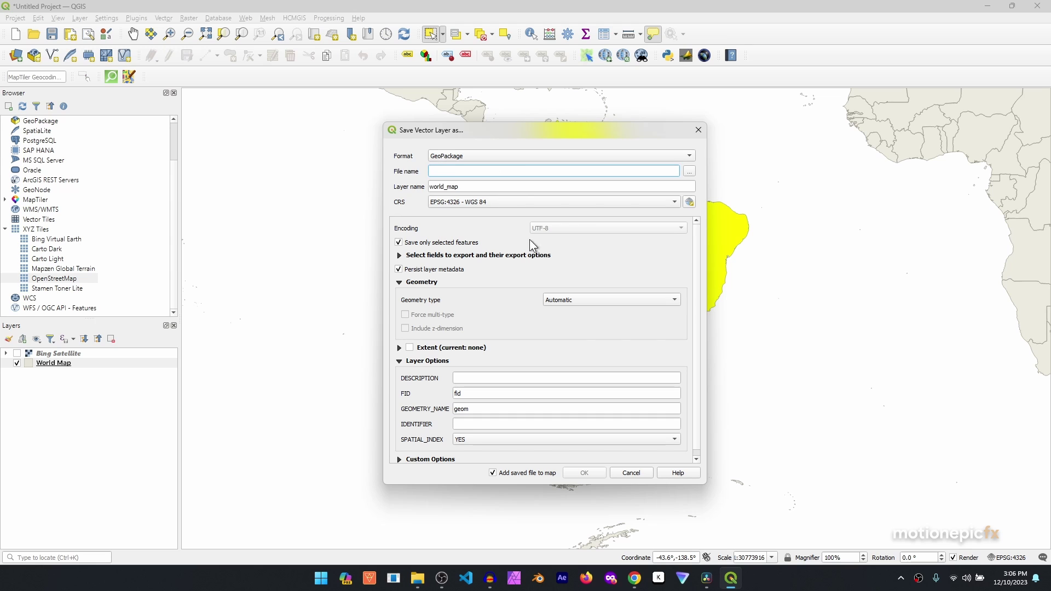
click(687, 172)
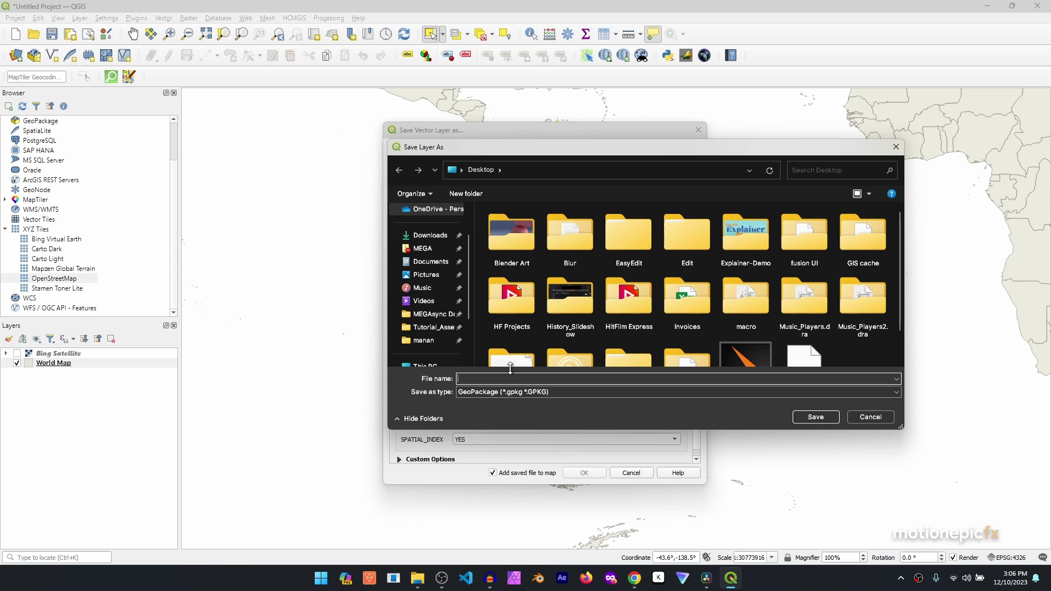
text(test)
click(812, 417)
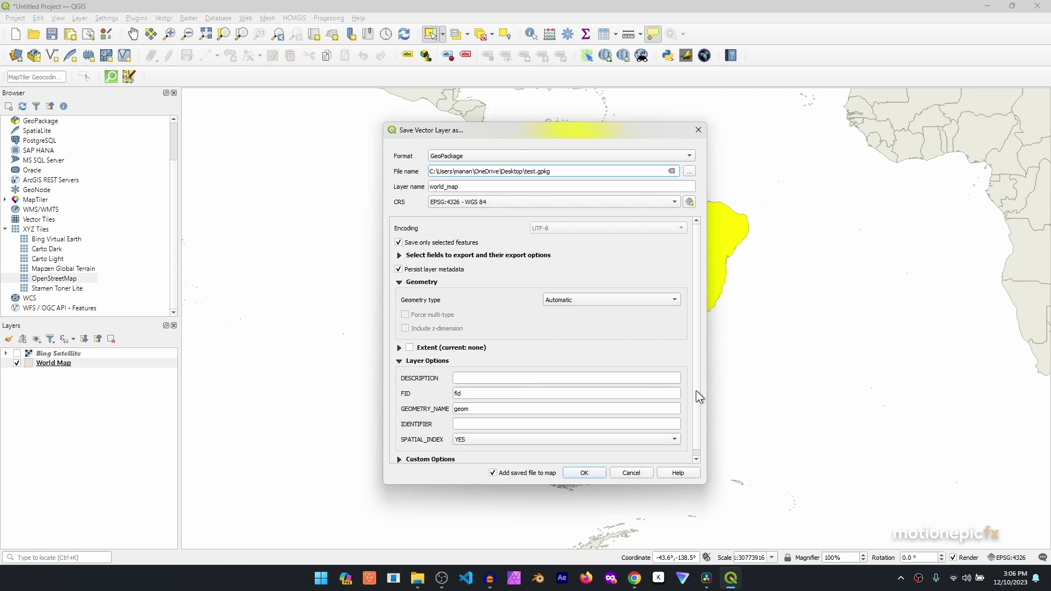
click(599, 477)
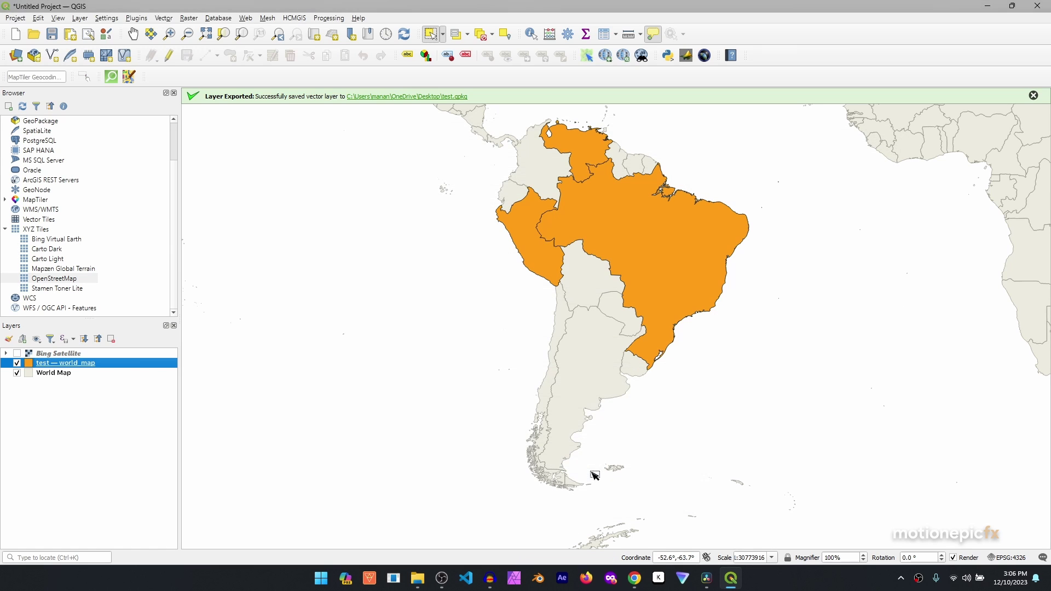
Remove the World Map layer and briefly show the Bing Satellite layer over the exported countries before hiding it again
click(54, 378)
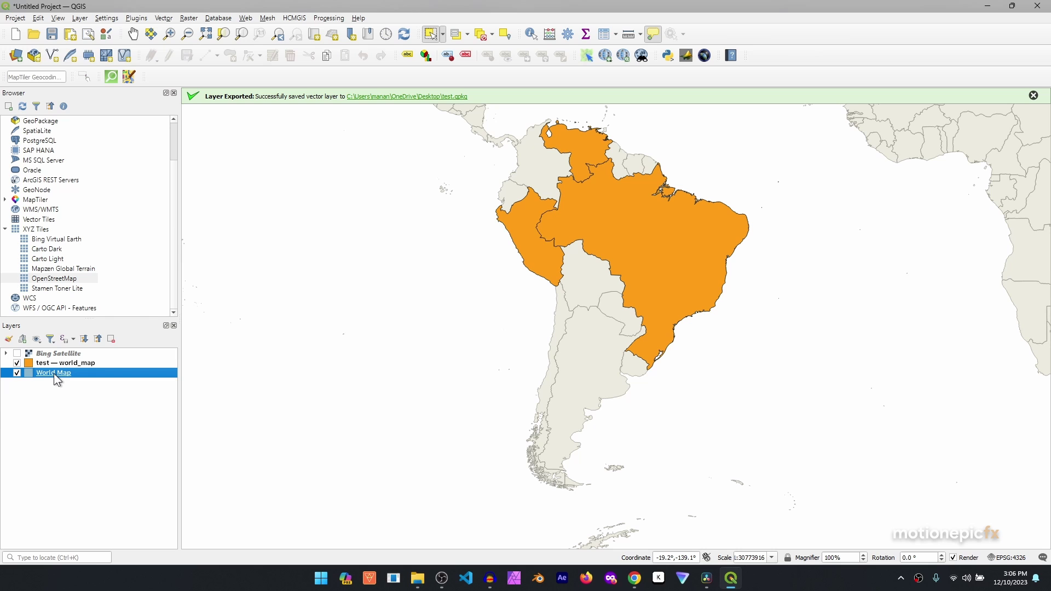
right_click(54, 373)
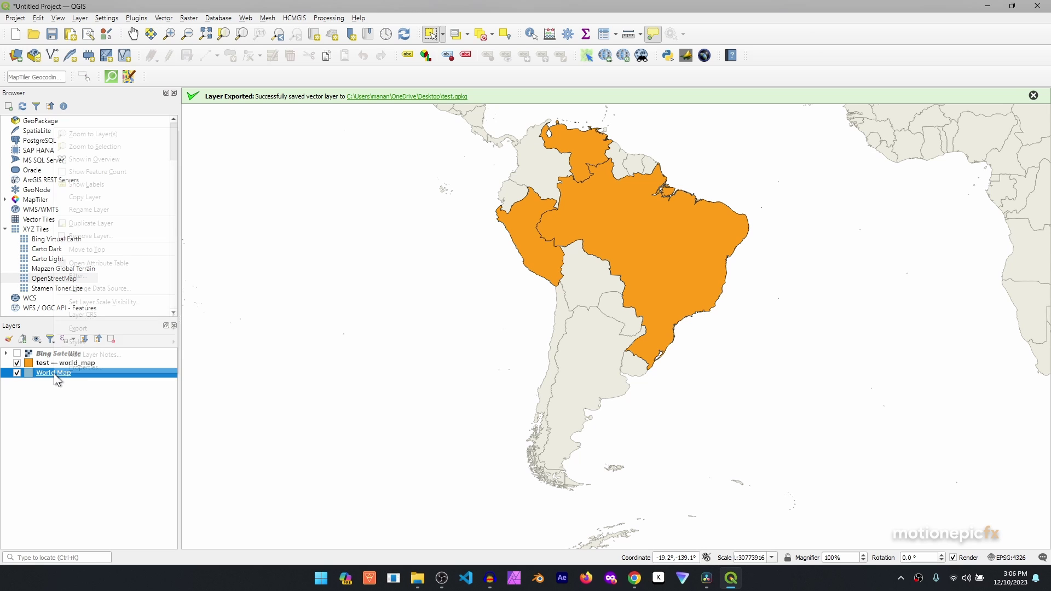
click(87, 240)
click(520, 299)
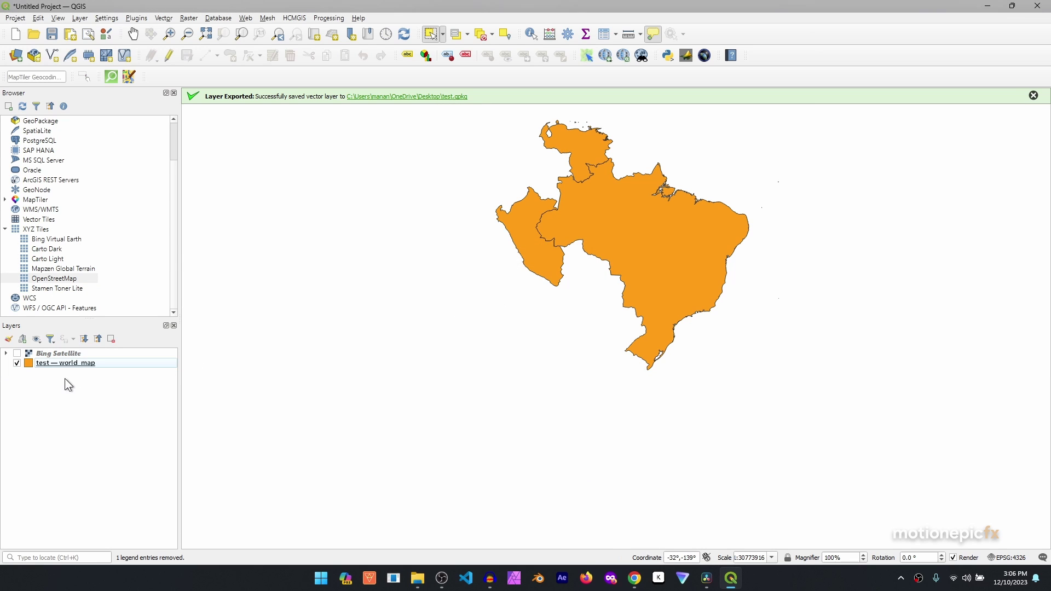
click(17, 354)
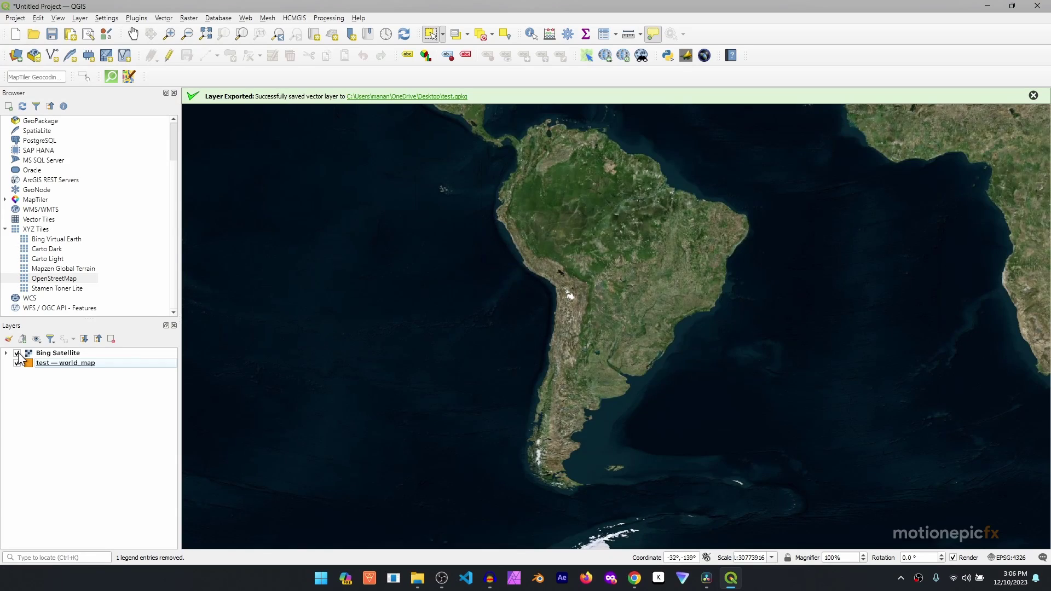
click(17, 354)
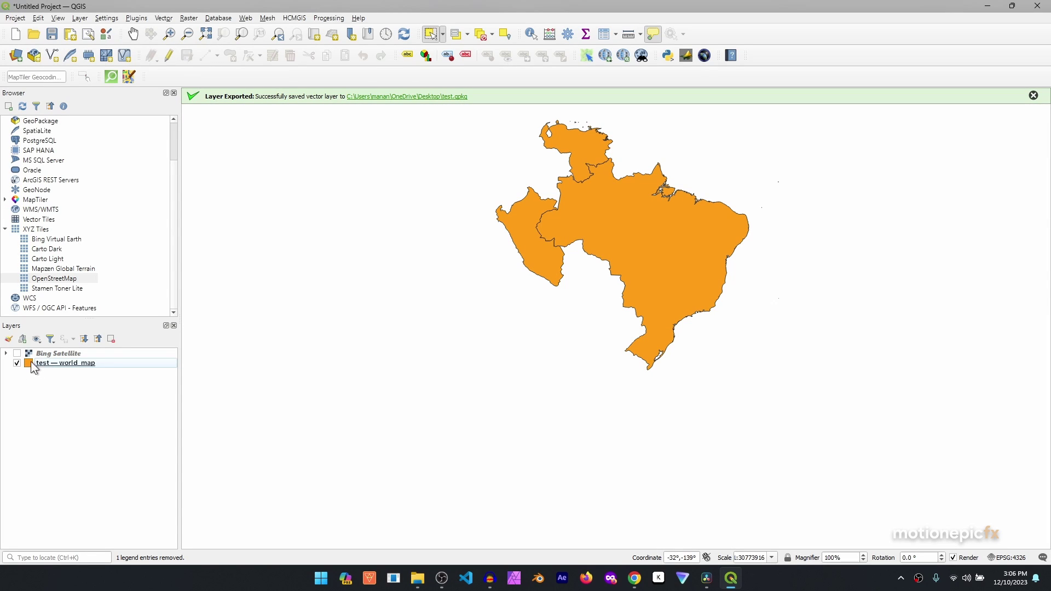
Preview the Bing Satellite layer over the exported countries and hide it again, keeping the test layer shown
click(17, 354)
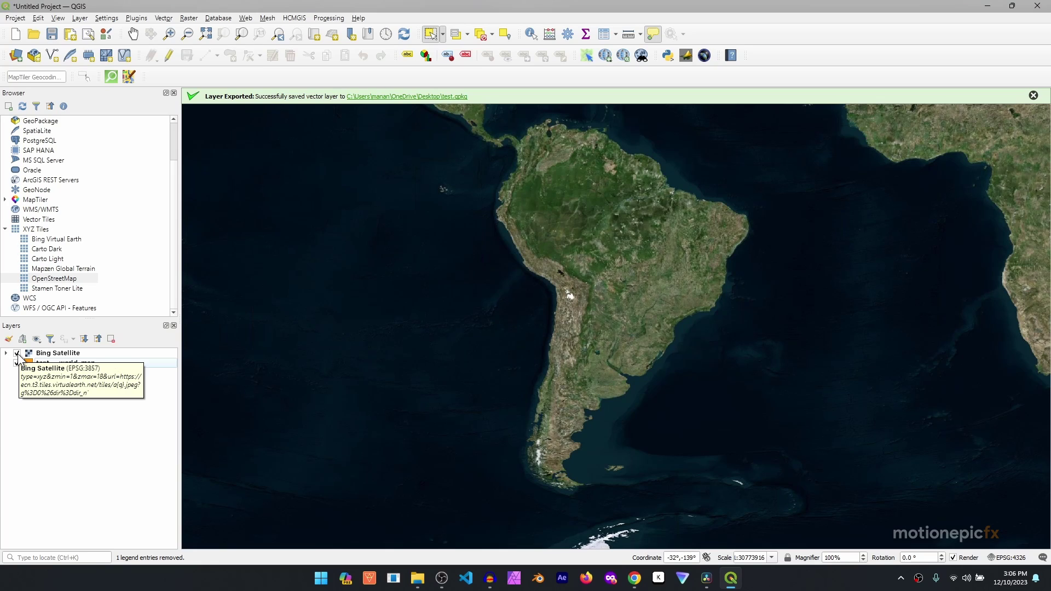
click(17, 353)
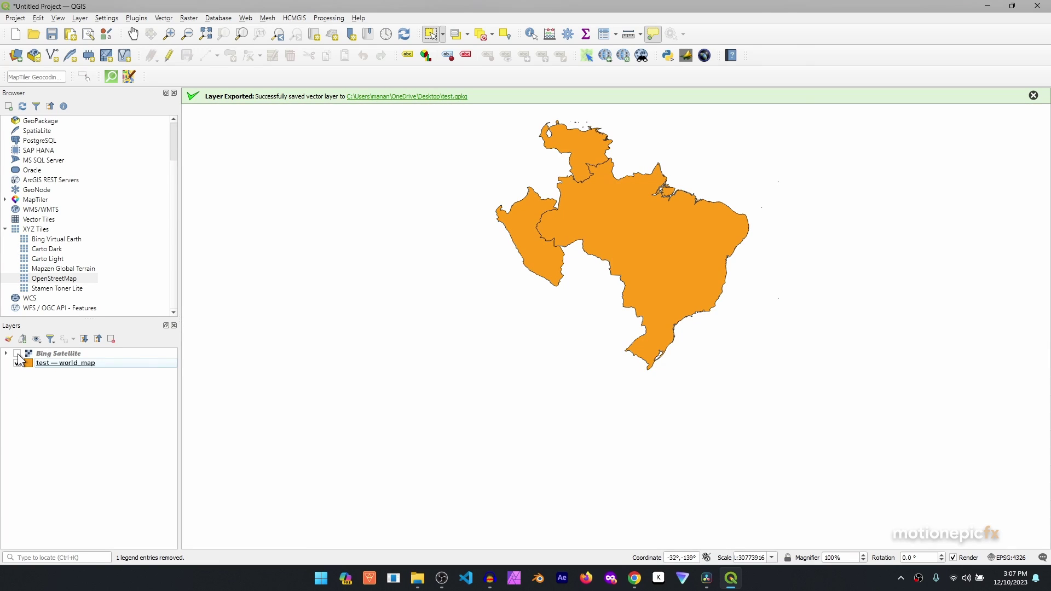
click(16, 363)
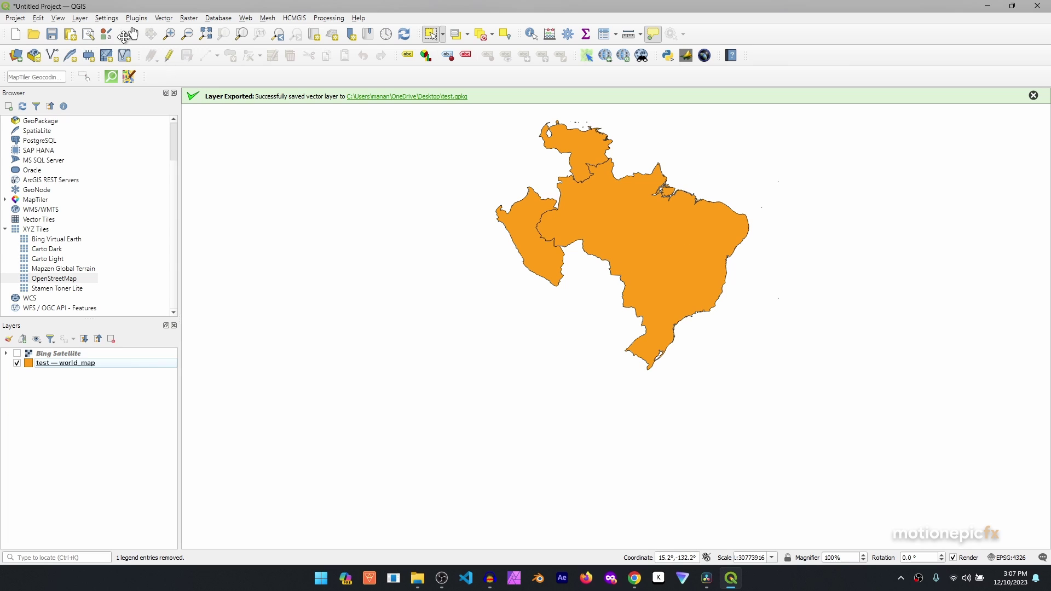
Create a new print layout titled 123
click(71, 35)
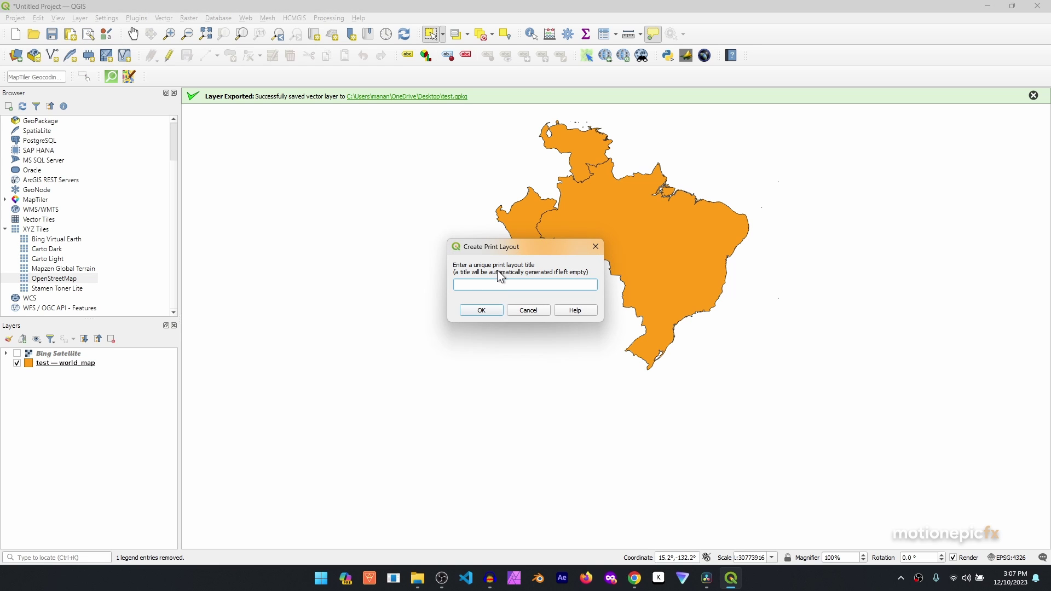
text(123)
click(482, 310)
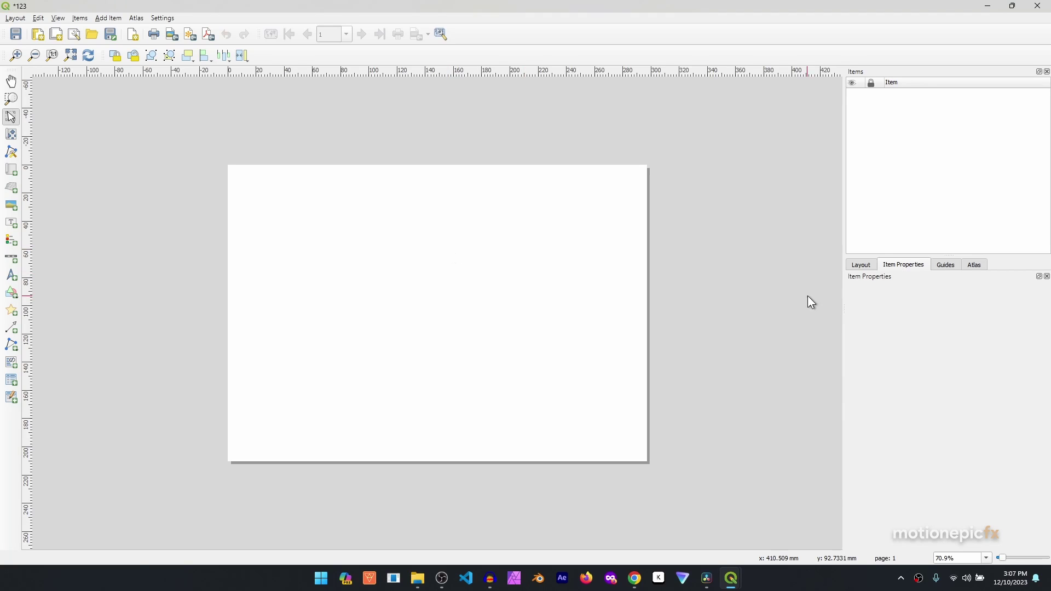
Set the layout page to a custom size of 3840 by 2160 px
click(531, 262)
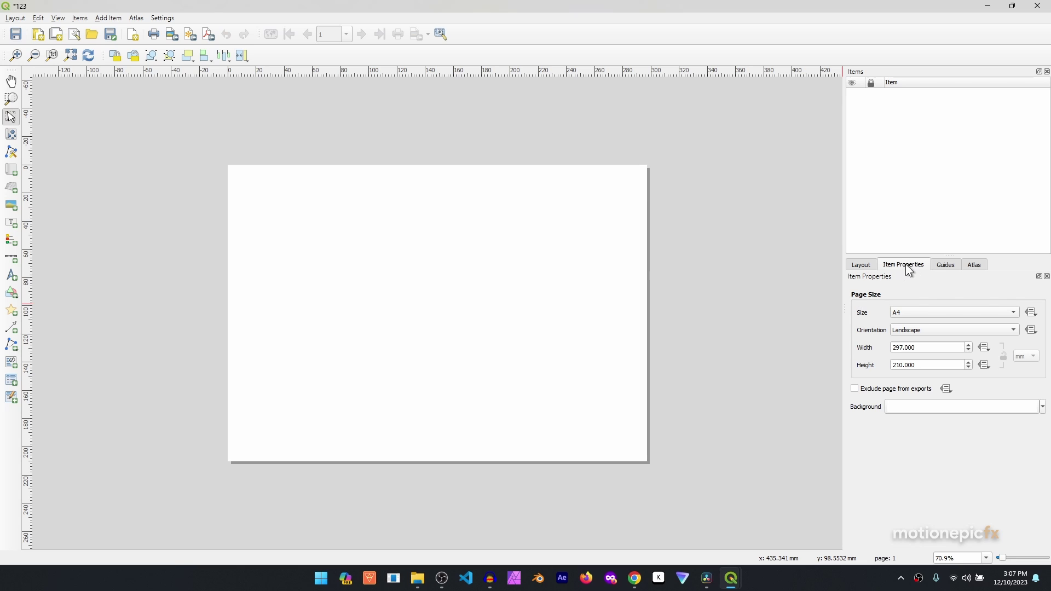
click(1012, 313)
click(921, 584)
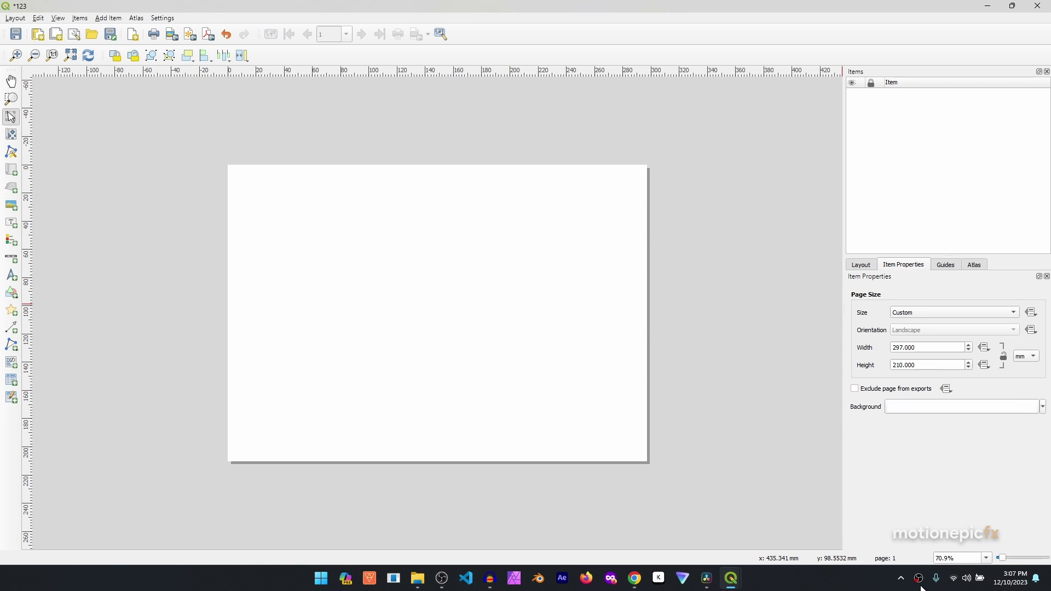
click(1022, 359)
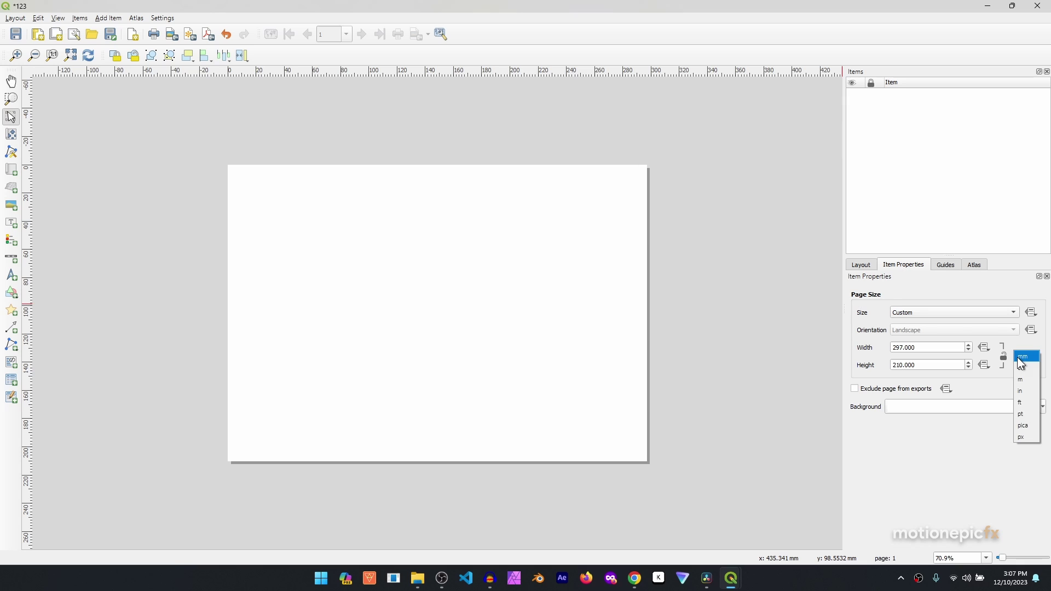
click(1016, 436)
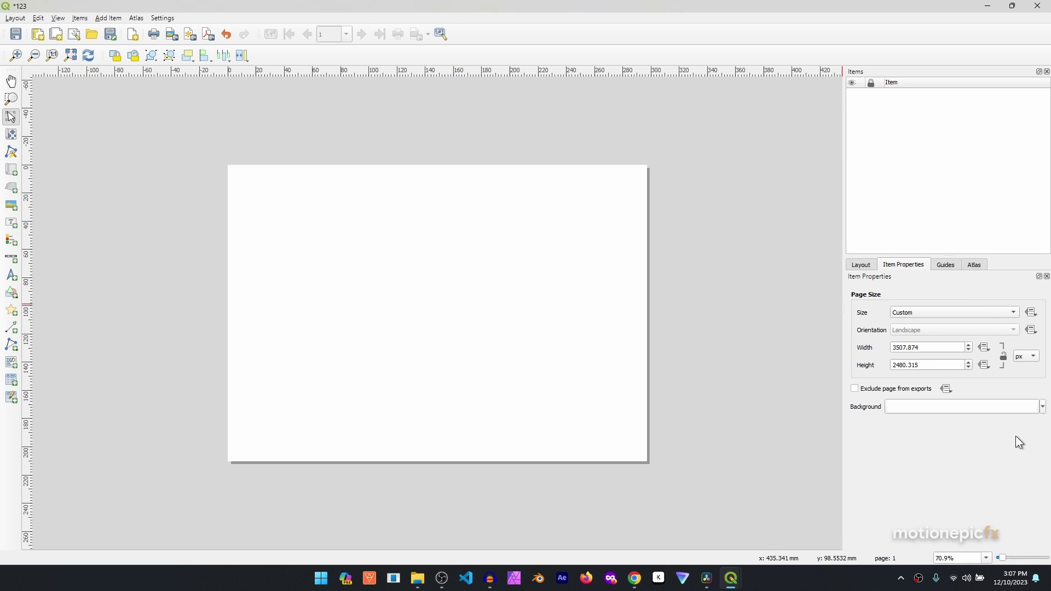
double_click(917, 348)
text(38)
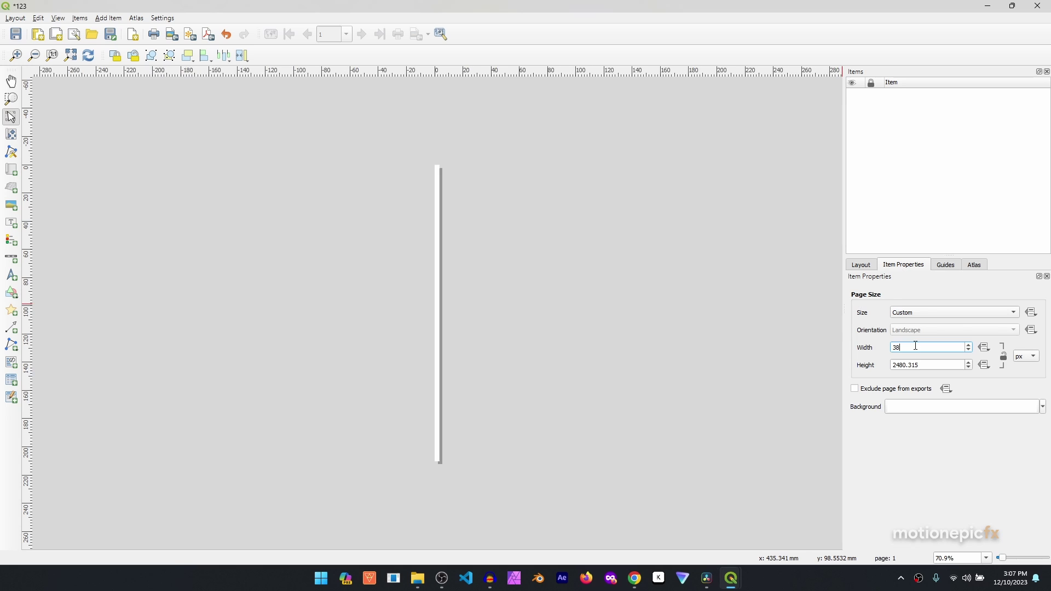
text(40)
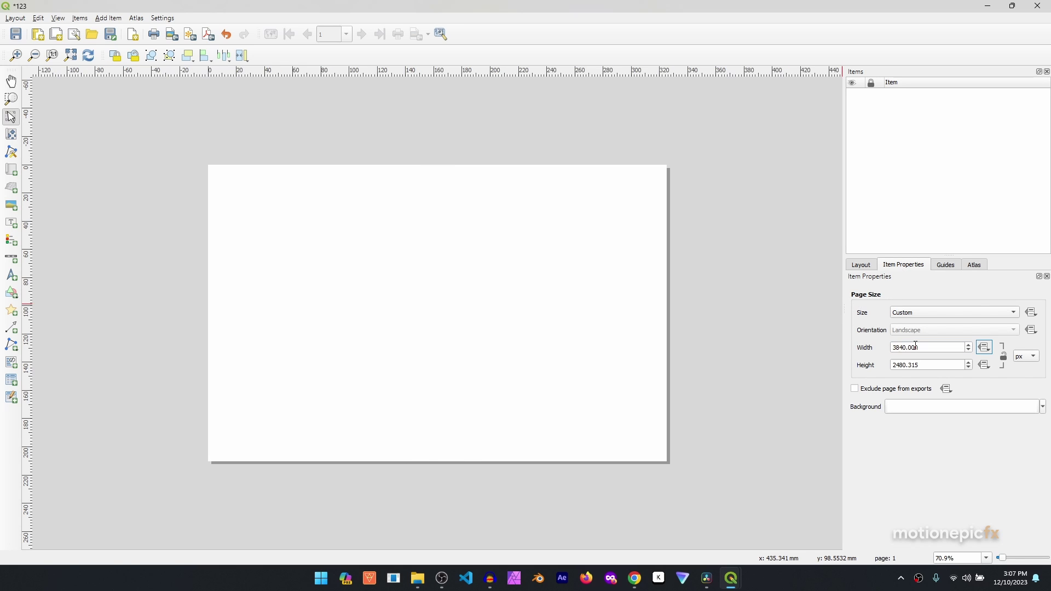
key(Tab)
text(21)
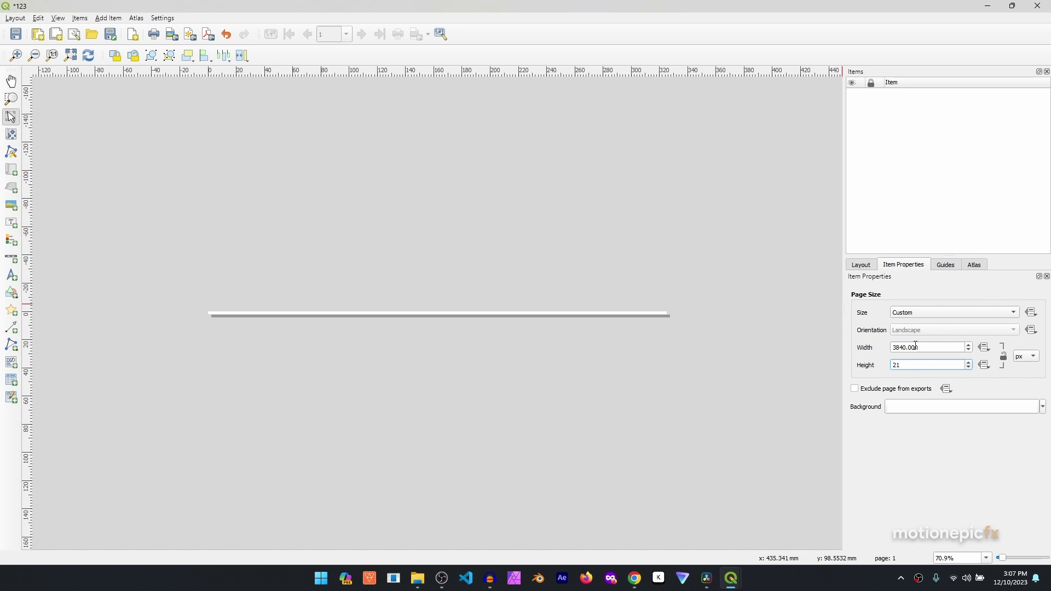
text(60)
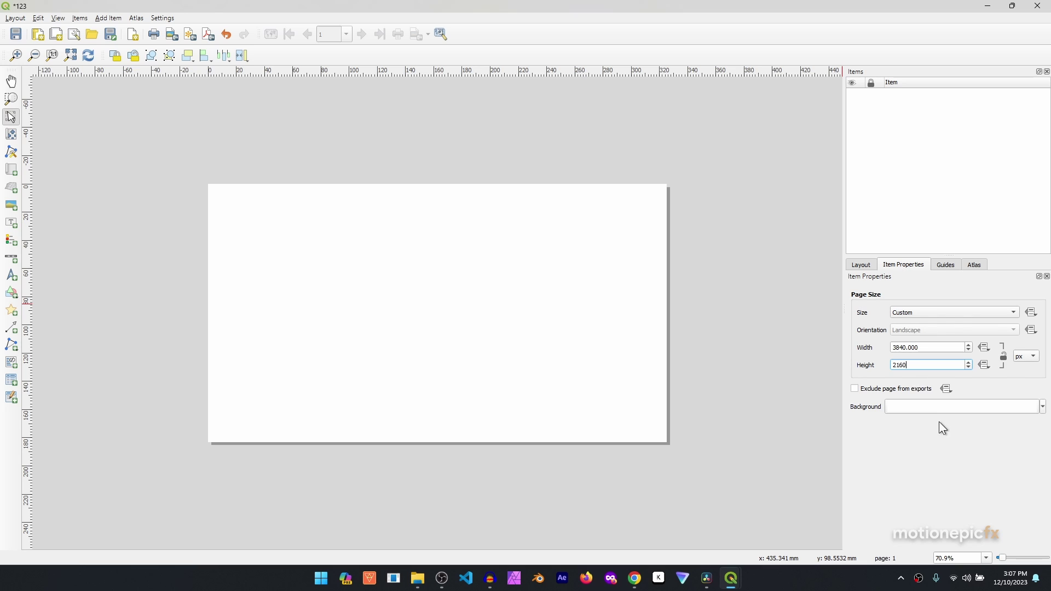
Set the page background opacity to 0% and add a map item that fills the whole page
click(914, 407)
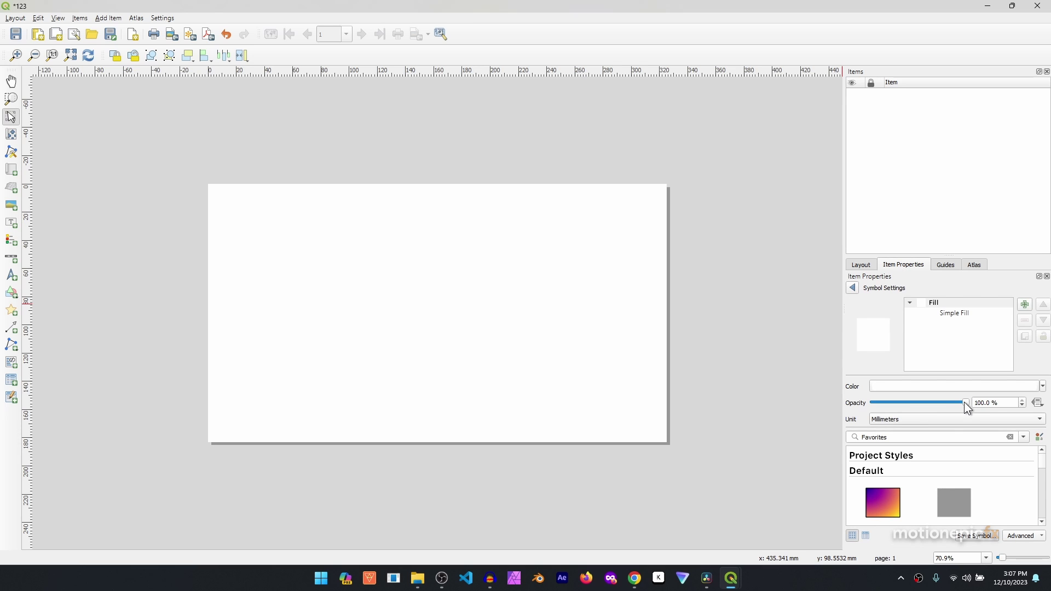
drag(964, 402, 843, 407)
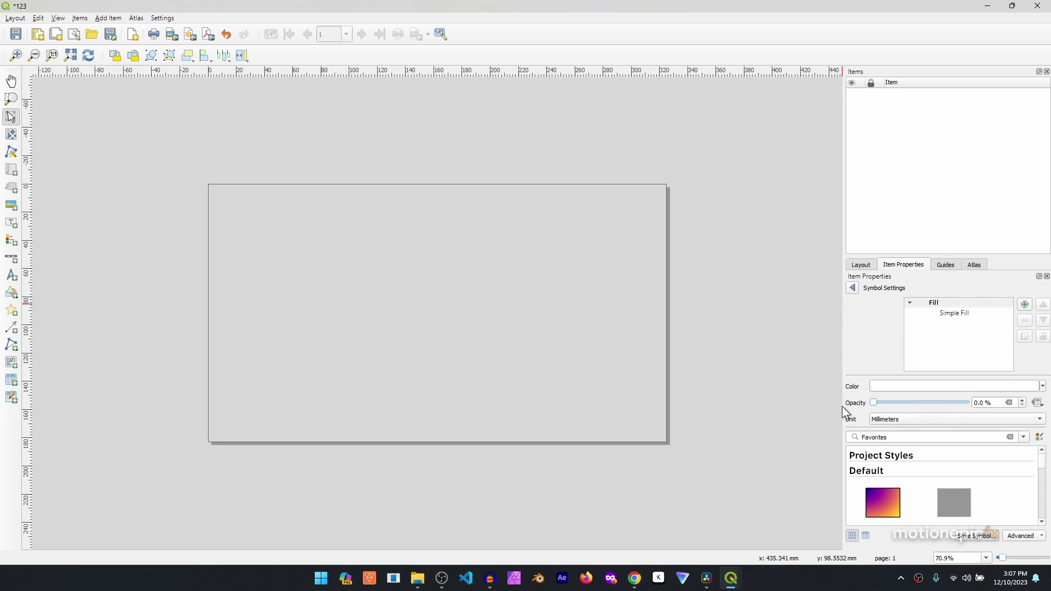
click(853, 288)
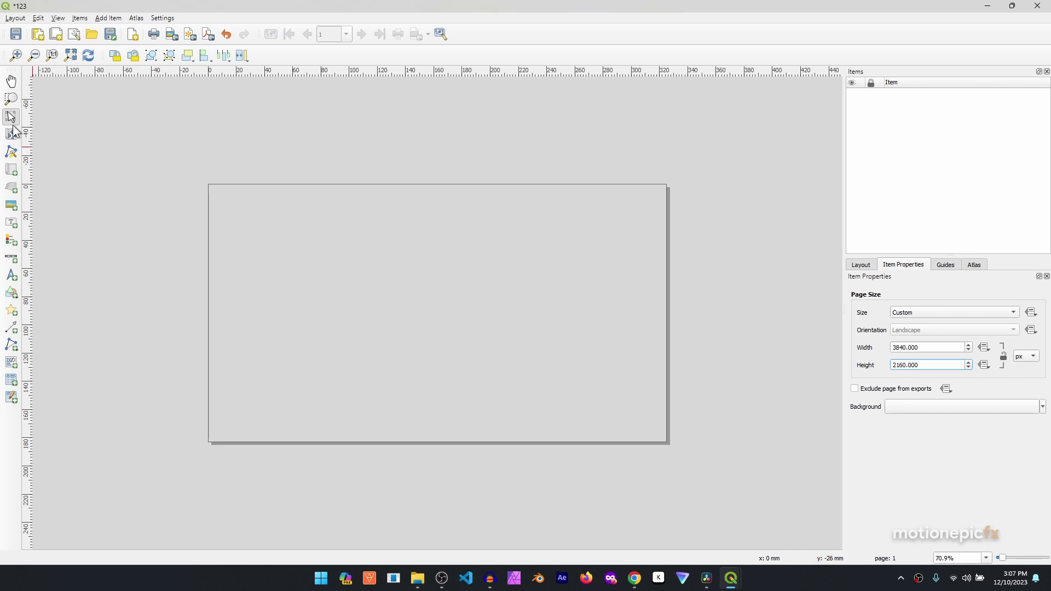
click(13, 169)
drag(209, 185, 665, 440)
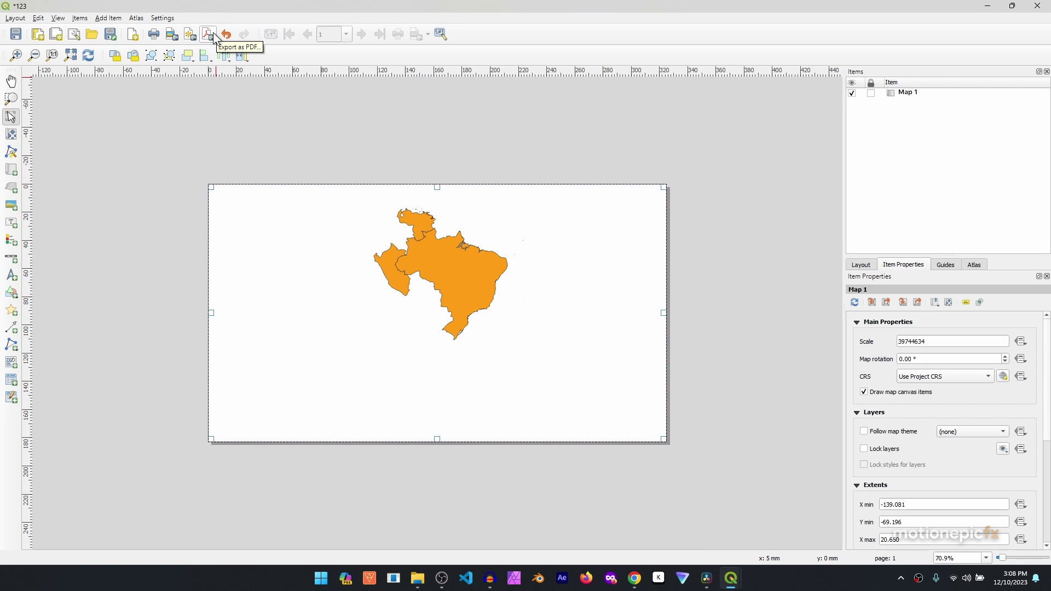
Export the layout as the PNG image 123.png in the Pictures Maps folder at 300 dpi and 3840 by 2160 px
click(176, 34)
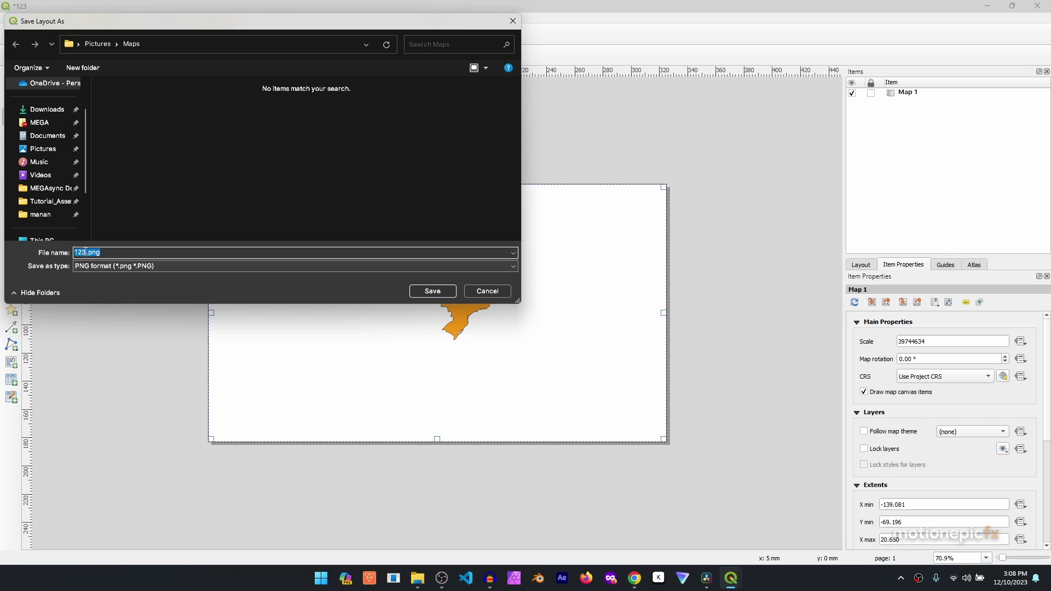
click(445, 288)
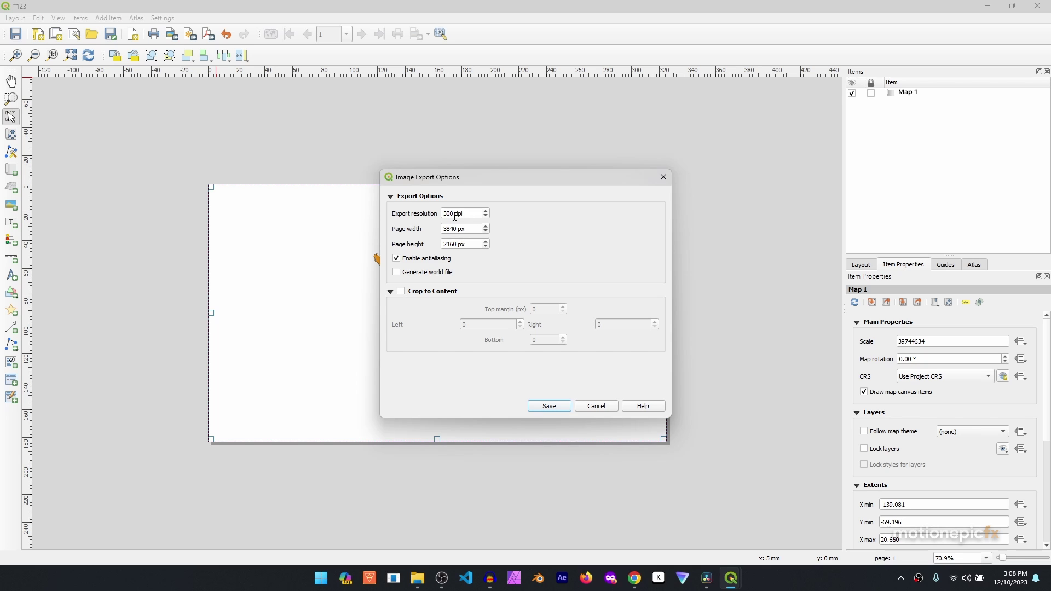
click(549, 407)
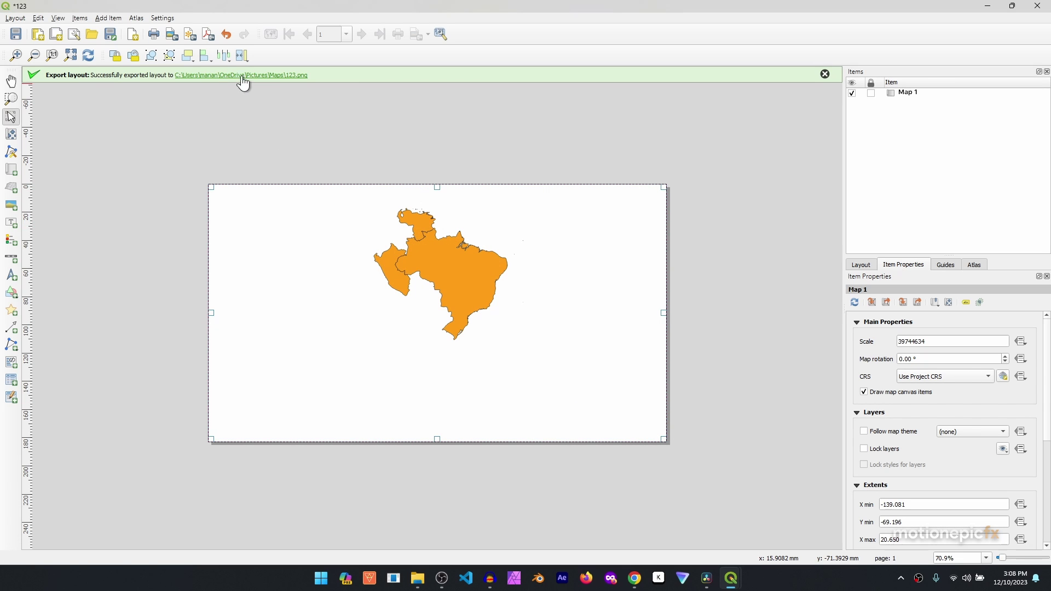
Open the exported 123.png from the Maps folder to check its background, and return to the layout
click(264, 75)
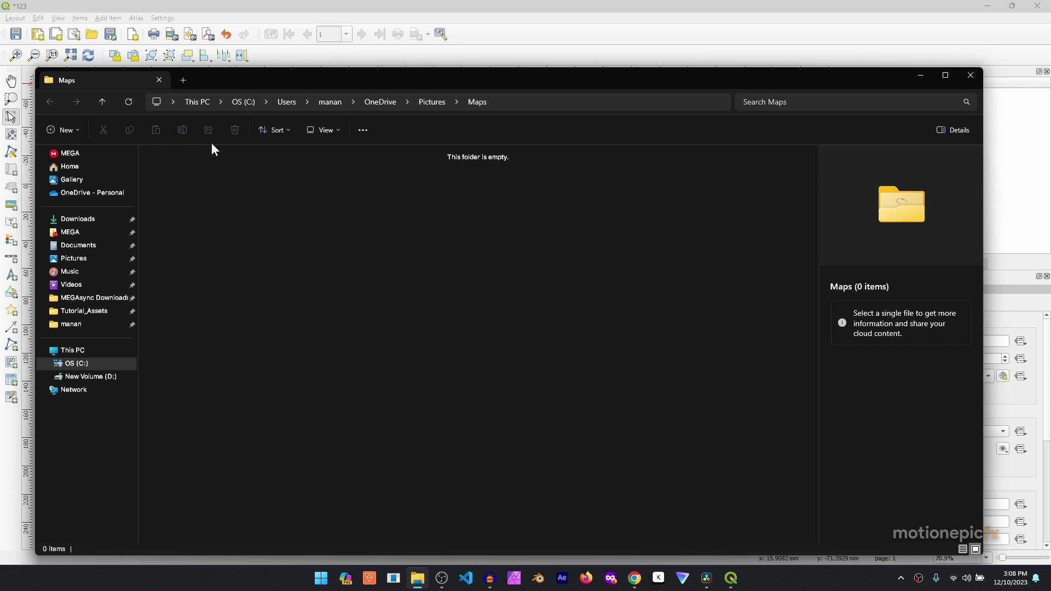
click(126, 101)
double_click(179, 196)
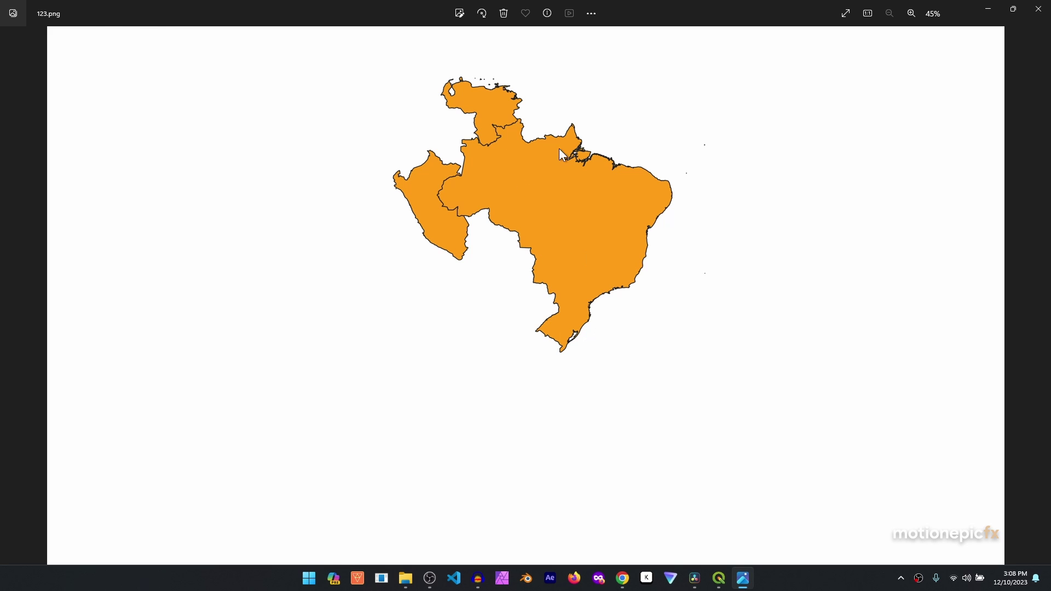
click(1038, 9)
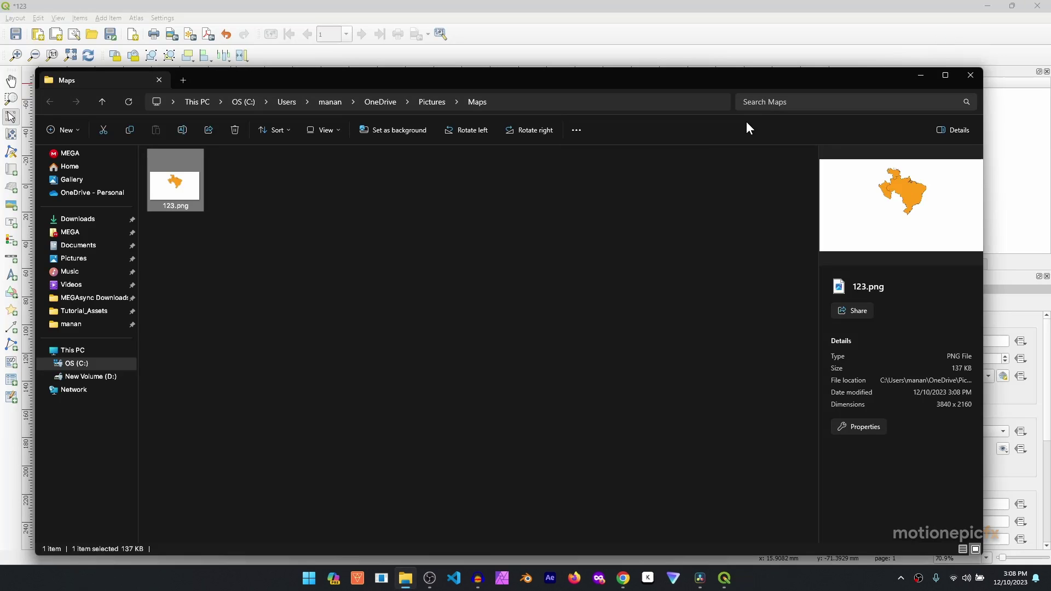
click(317, 11)
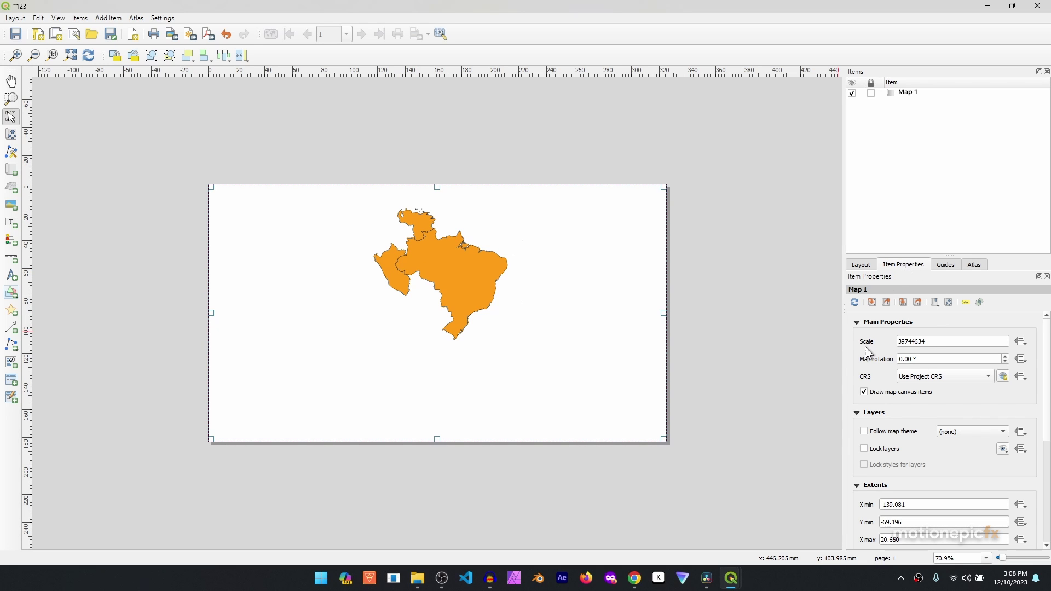
Collapse the map item's Main Properties, Layers and Extents sections and turn off its background
click(857, 322)
click(857, 335)
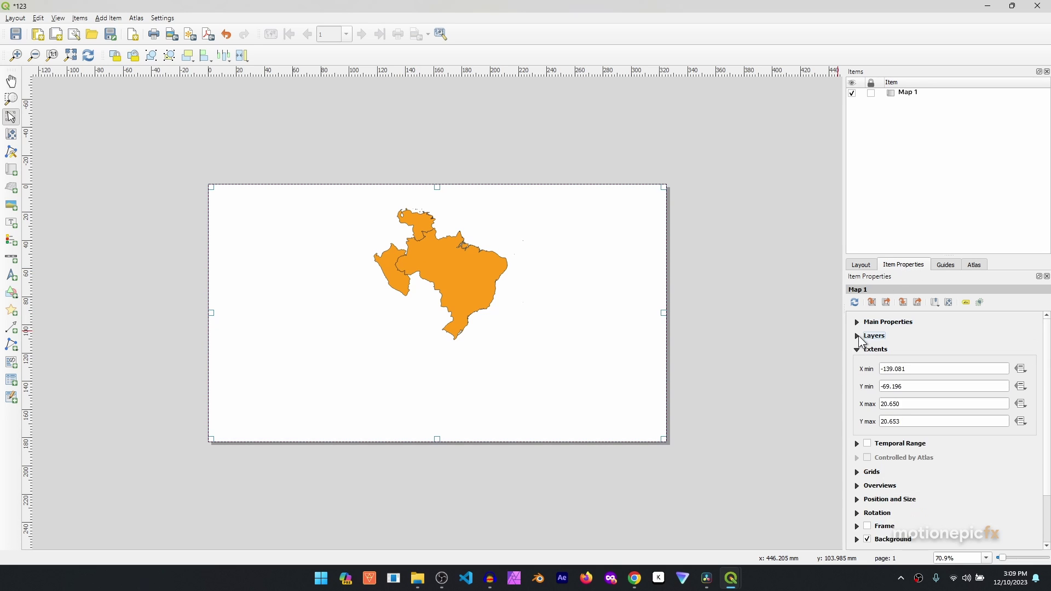
click(856, 349)
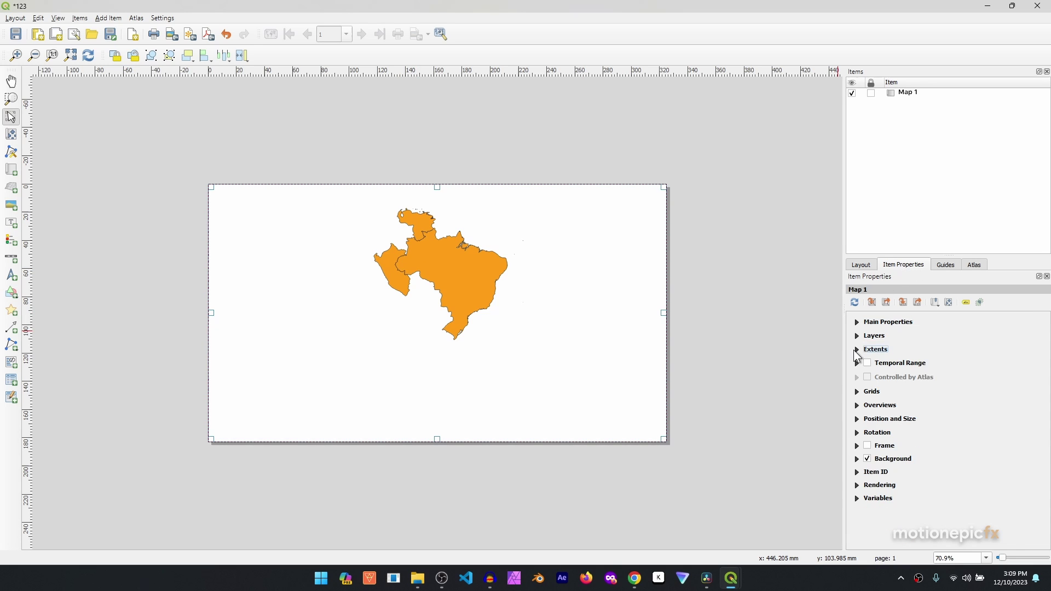
click(868, 460)
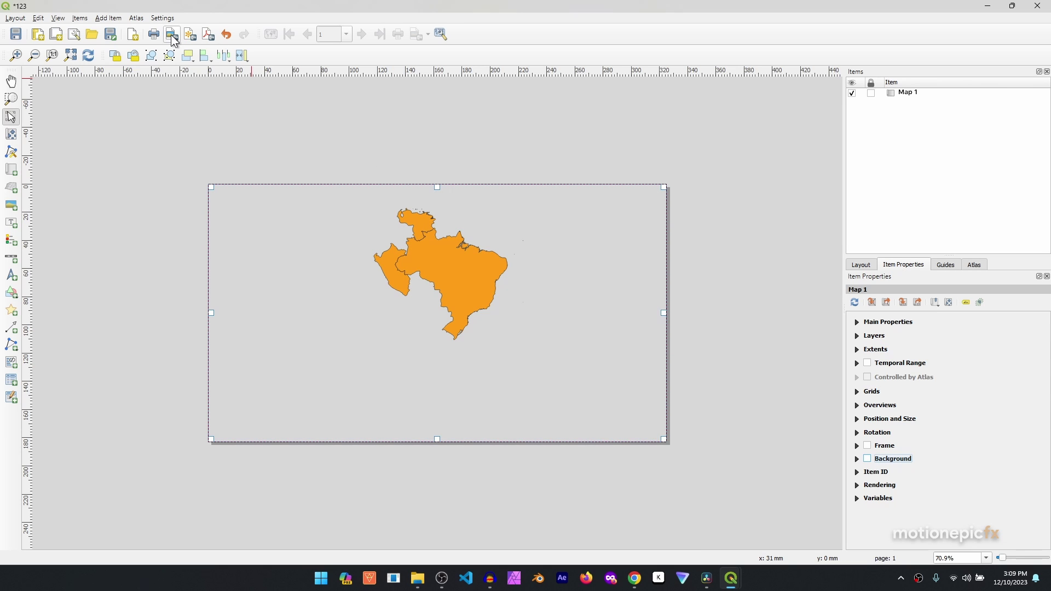
Re-export the layout as a PNG image at 300 dpi, overwriting 123.png in the Maps folder
click(171, 34)
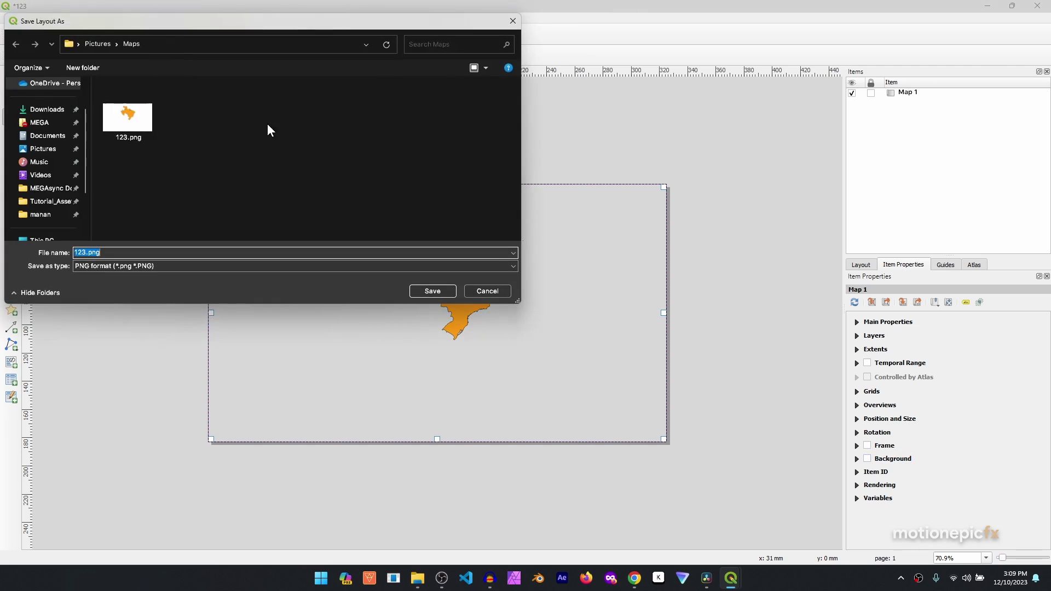
double_click(144, 127)
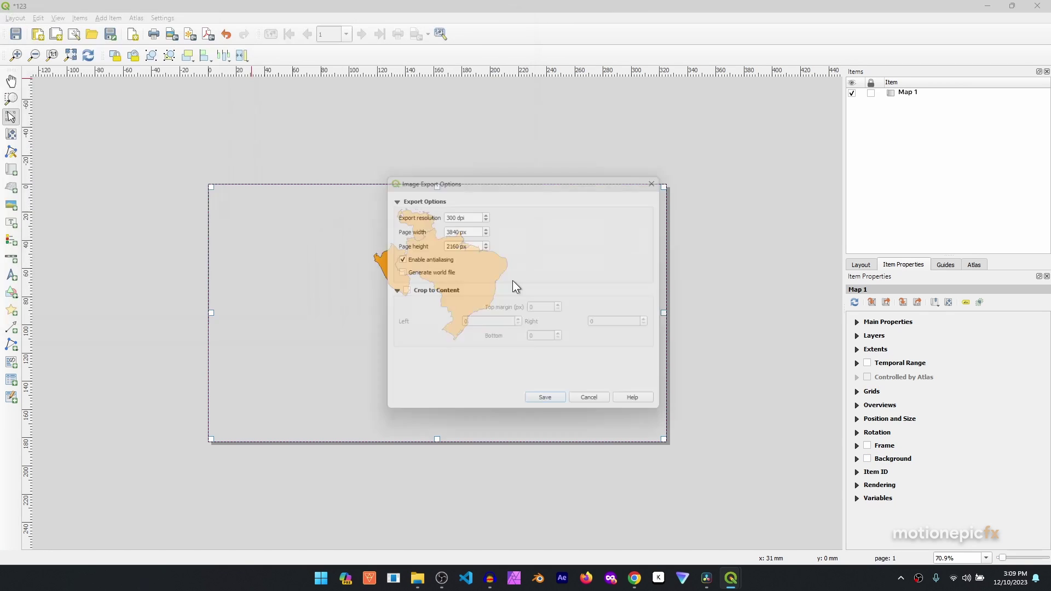
click(545, 290)
click(547, 405)
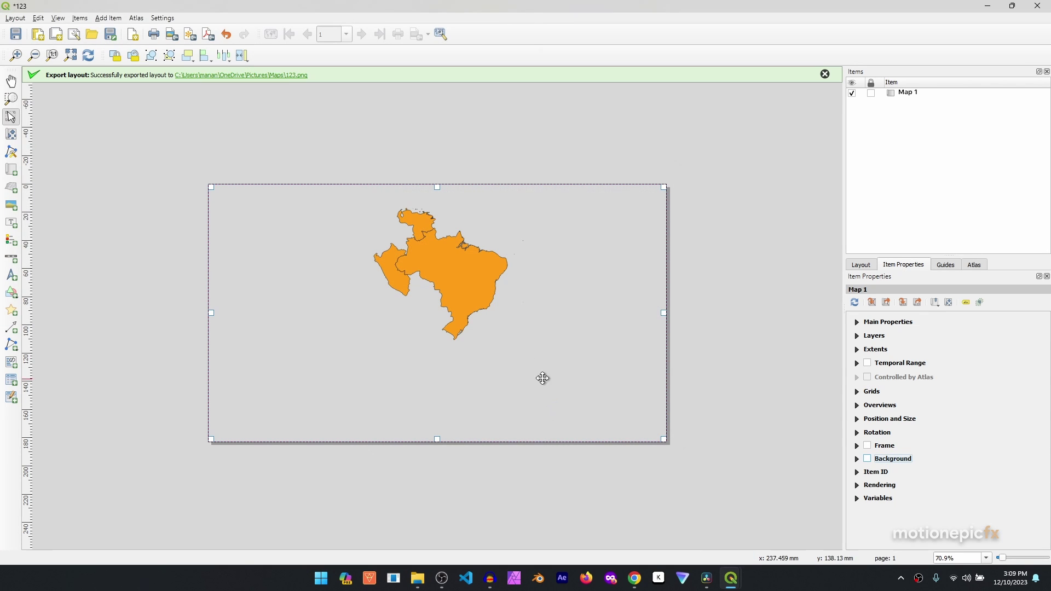
View the re-exported 123.png to check its transparency, and return to the layout
click(284, 76)
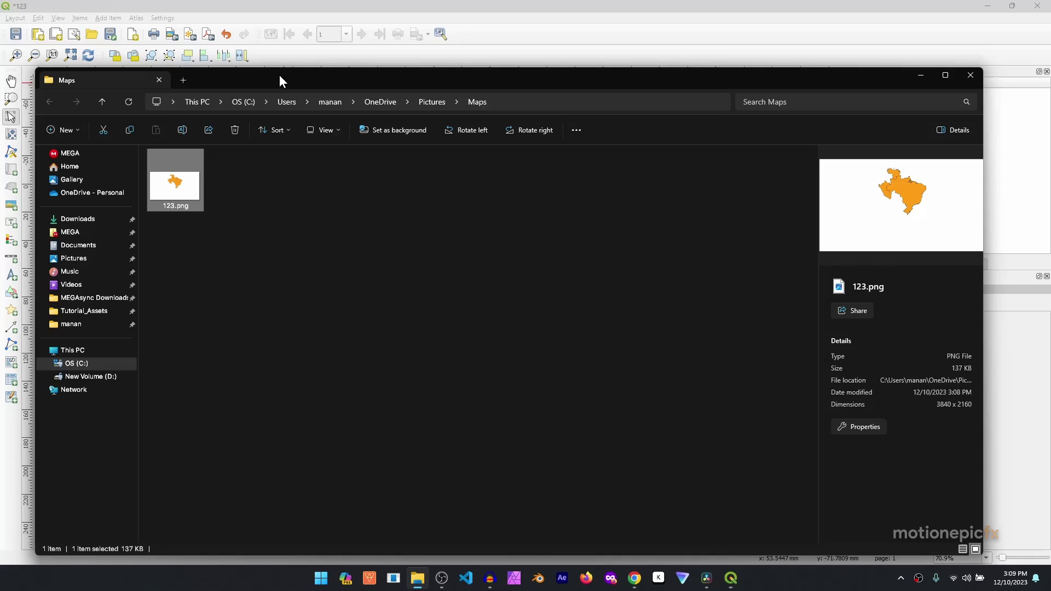
double_click(178, 193)
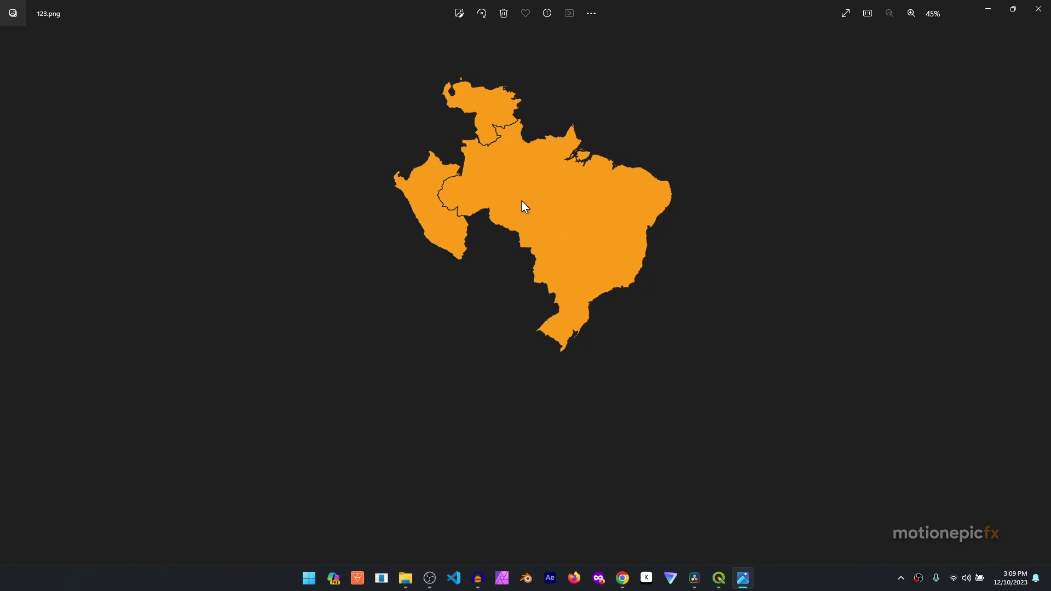
click(1036, 11)
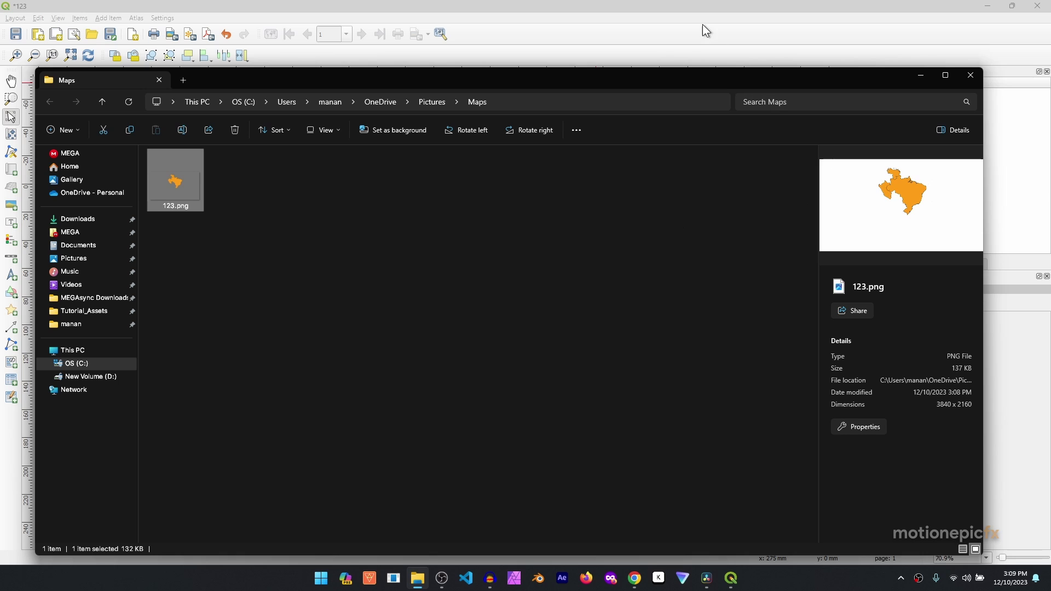
click(694, 11)
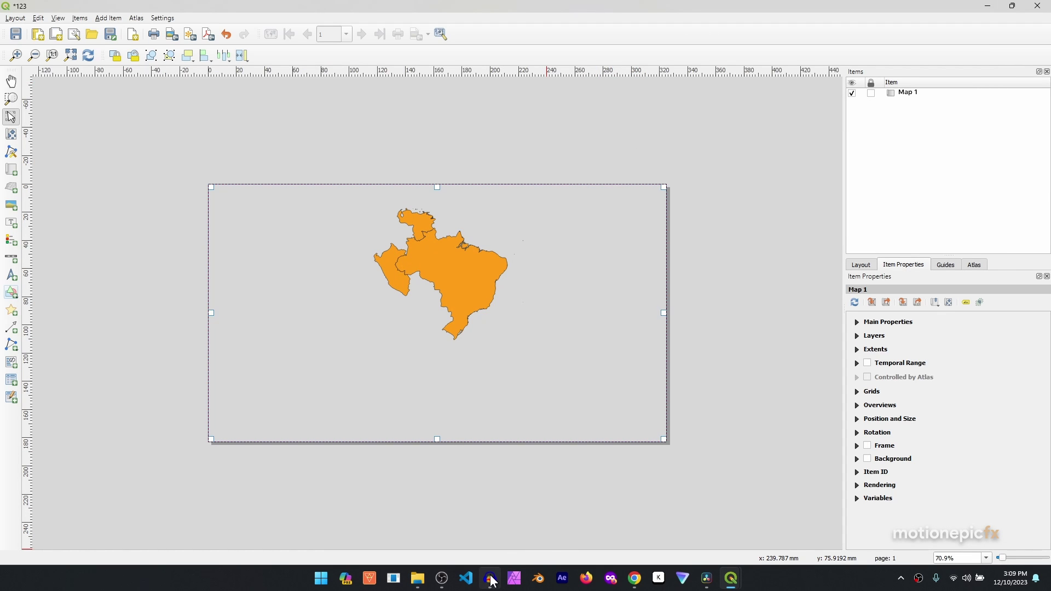
Return to the main project, close the plugin manager, hide the test — world_map layer, show Bing Satellite and dismiss the export message
mouse_move(731, 579)
click(689, 519)
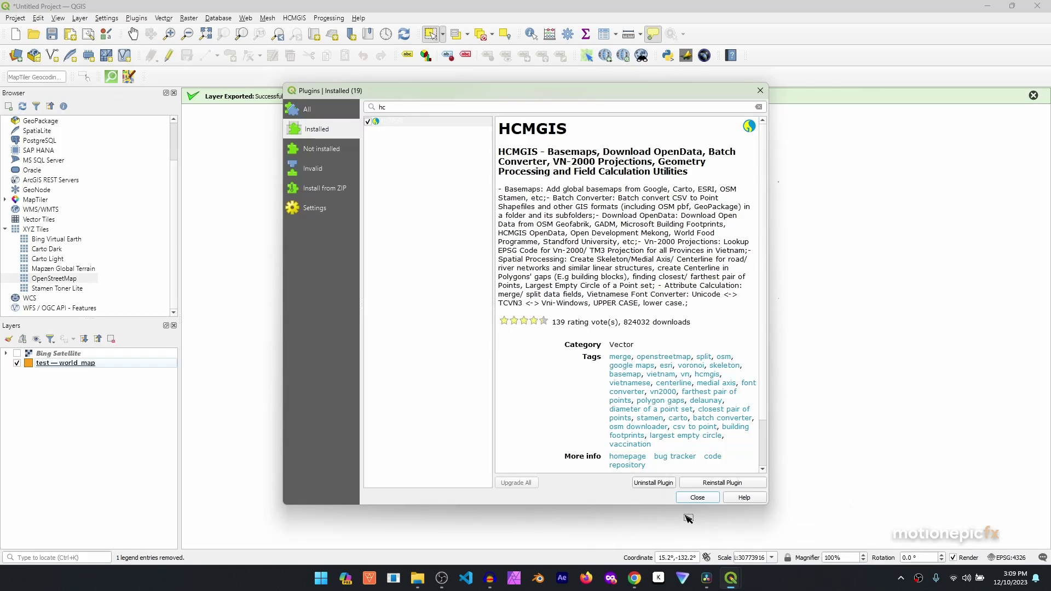
click(694, 497)
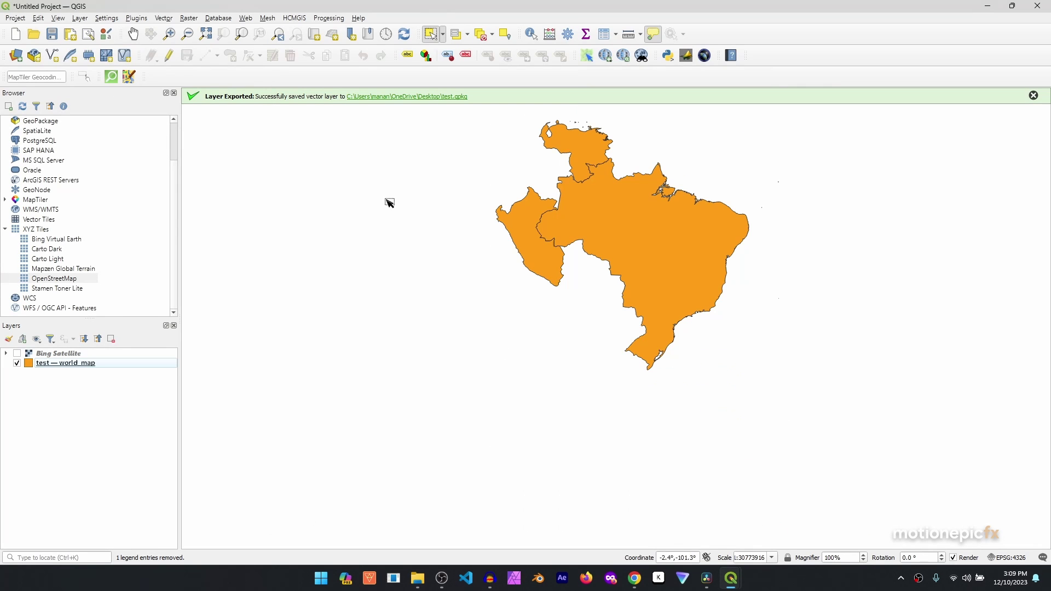
click(17, 364)
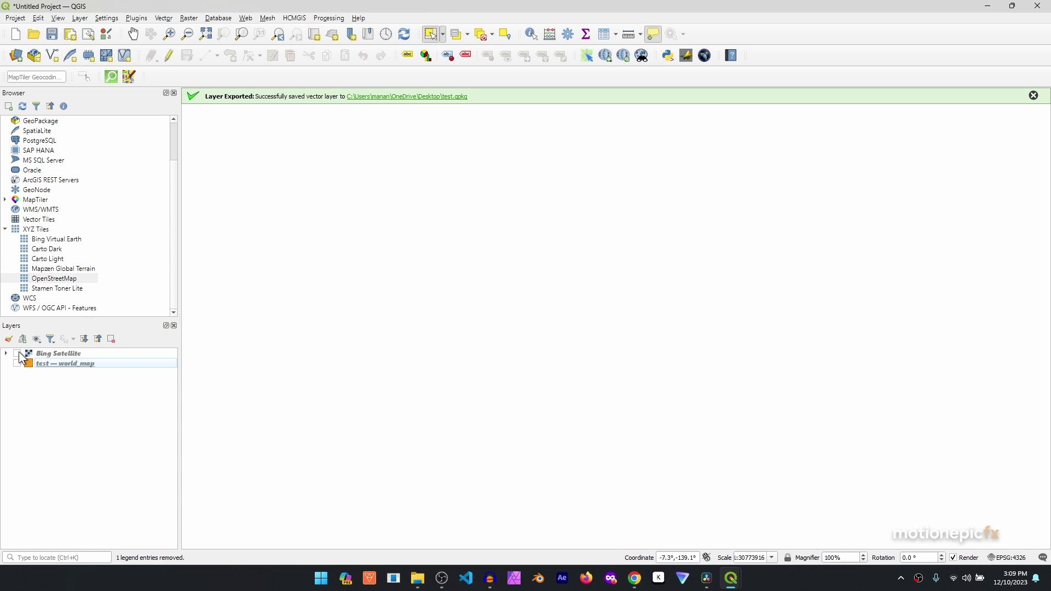
click(17, 354)
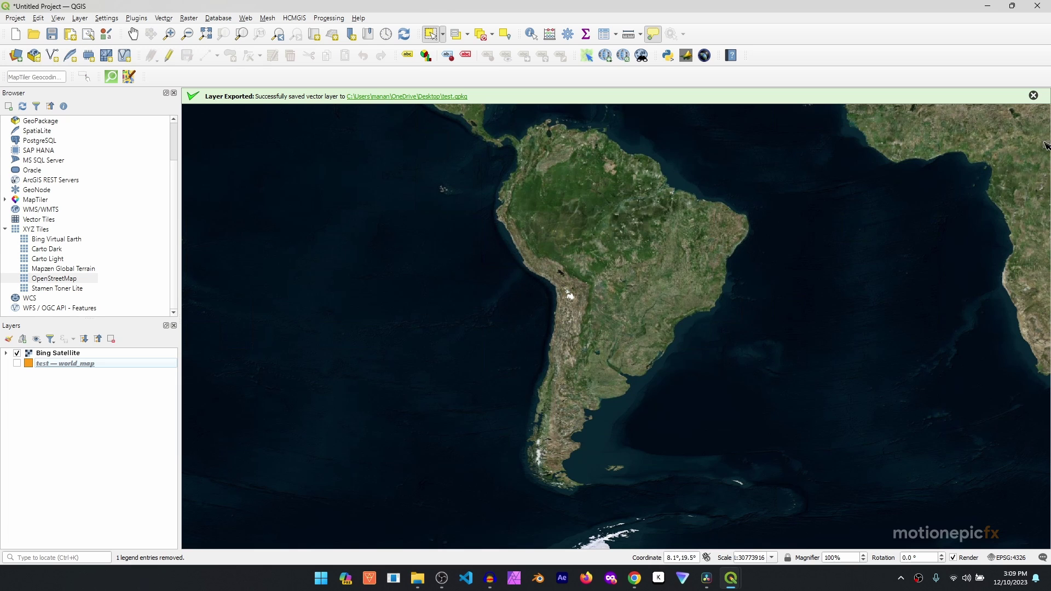
click(1033, 95)
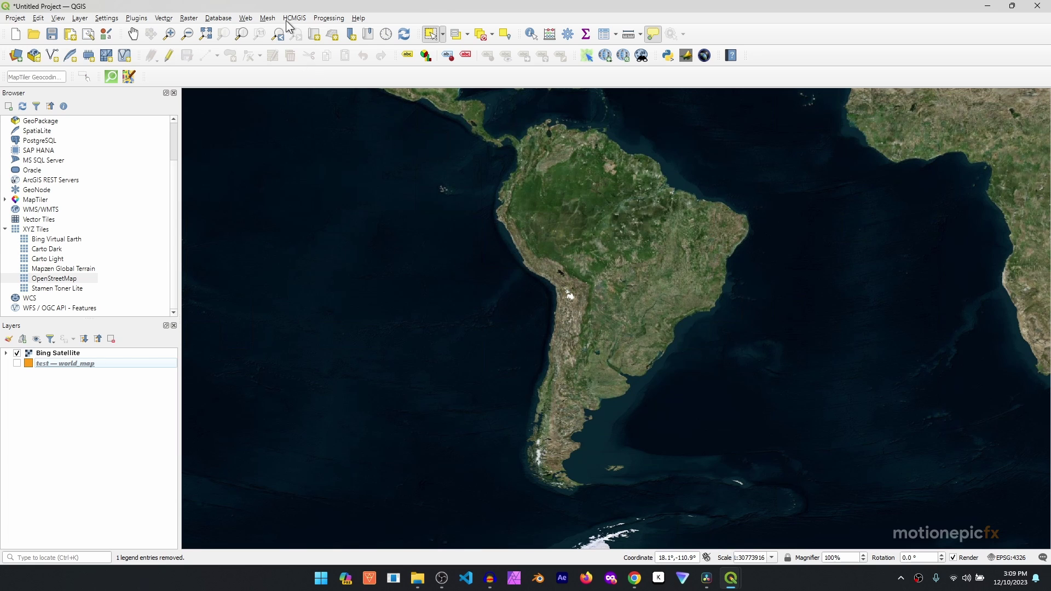
Switch back to the 123 layout and refresh its view so the map item redraws with the satellite imagery
mouse_move(730, 578)
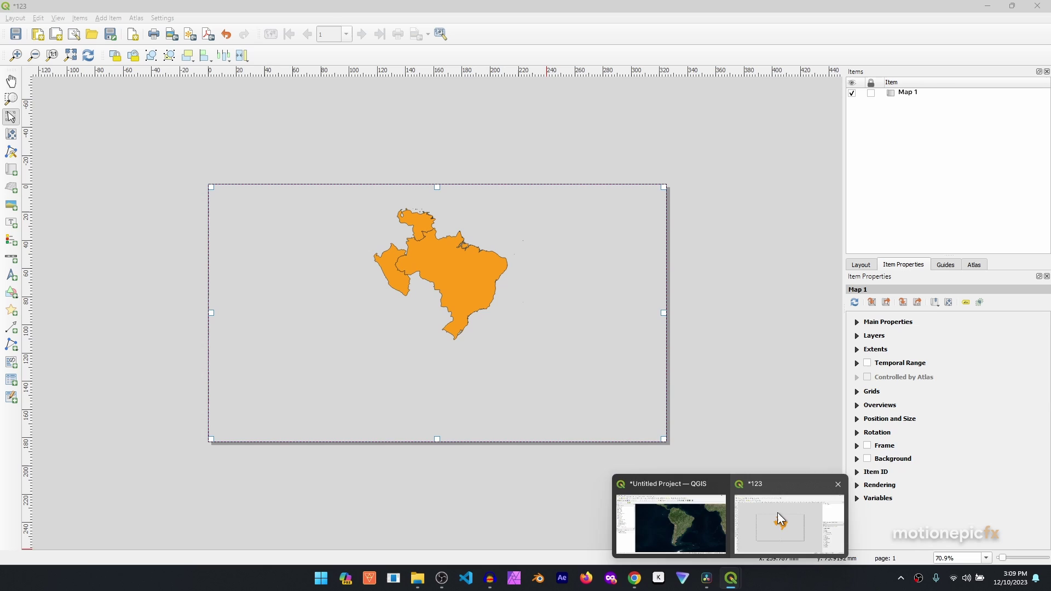
click(777, 513)
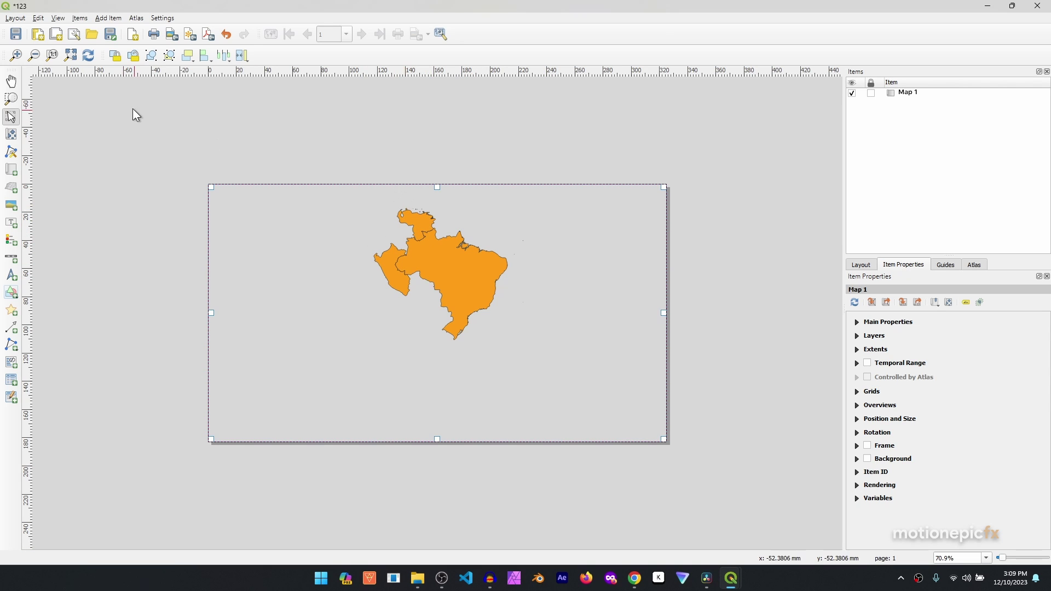
click(90, 56)
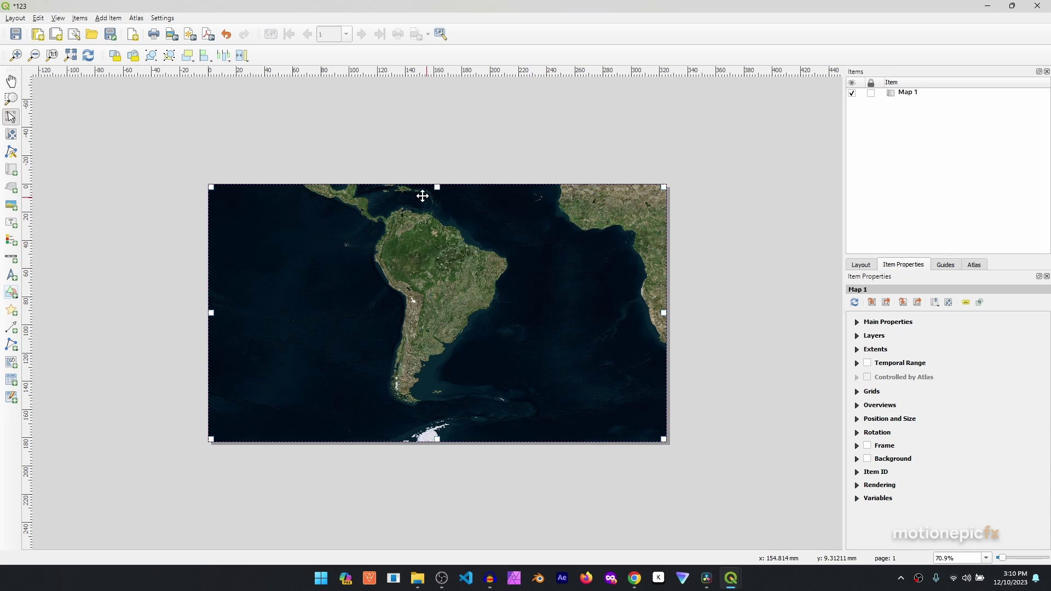
Export the layout as 1234.png in the Maps folder at 300 dpi and 3840 x 2160 px
click(173, 37)
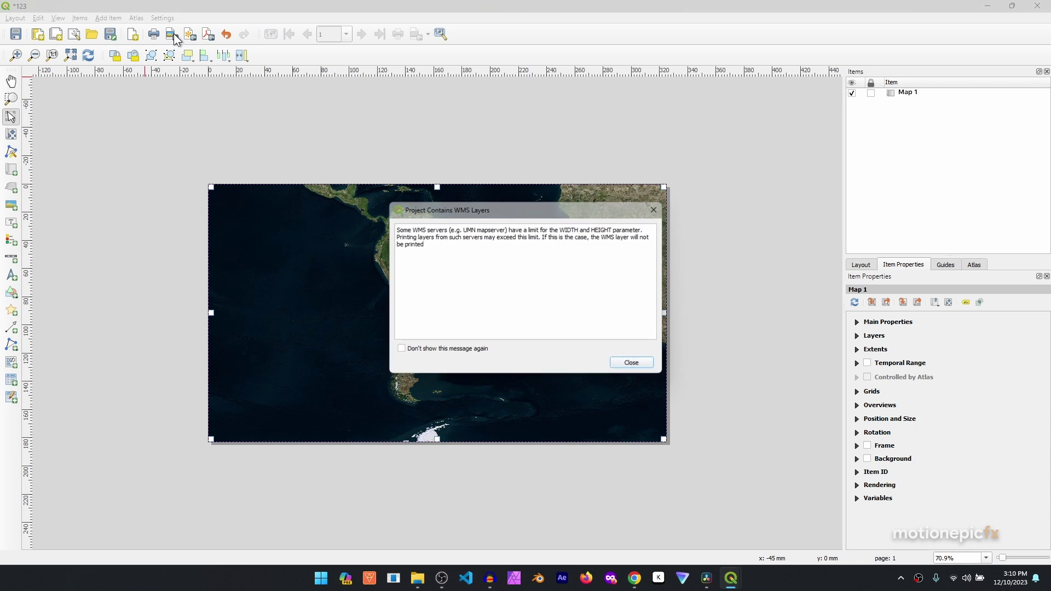
click(629, 363)
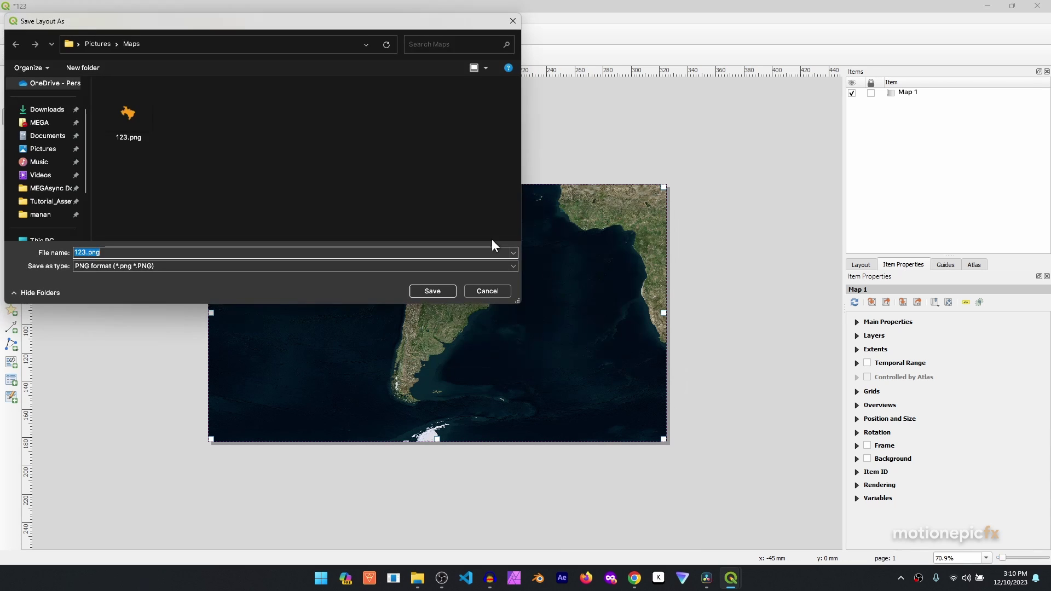
click(184, 266)
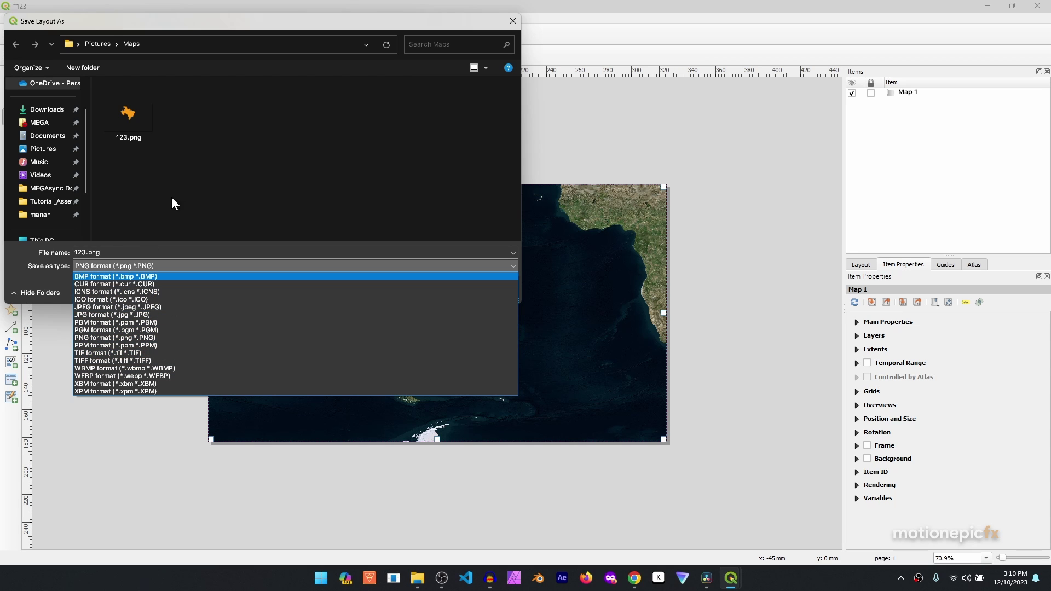
click(162, 183)
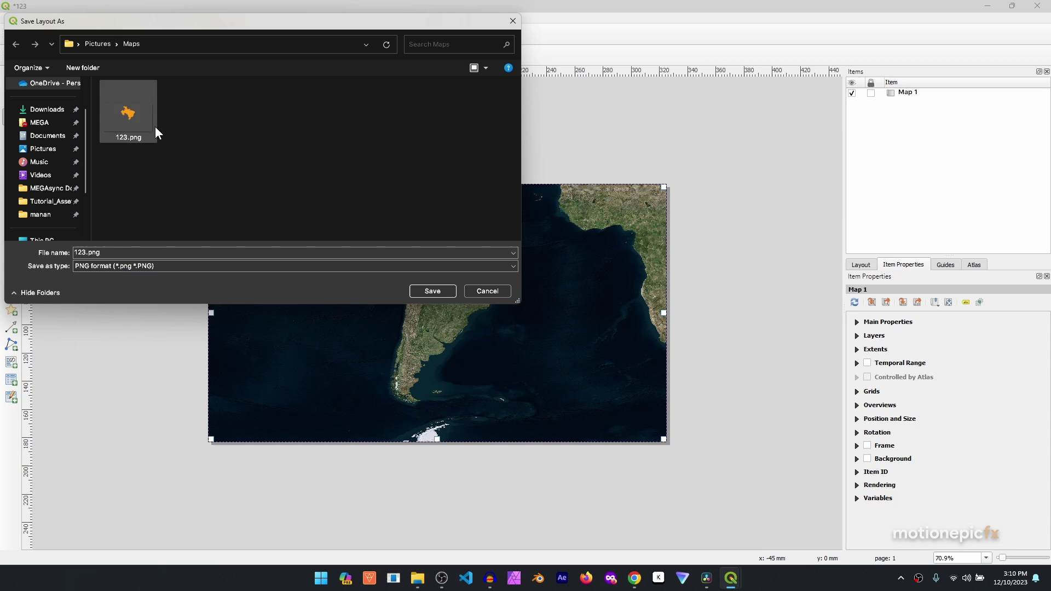
double_click(87, 253)
click(88, 252)
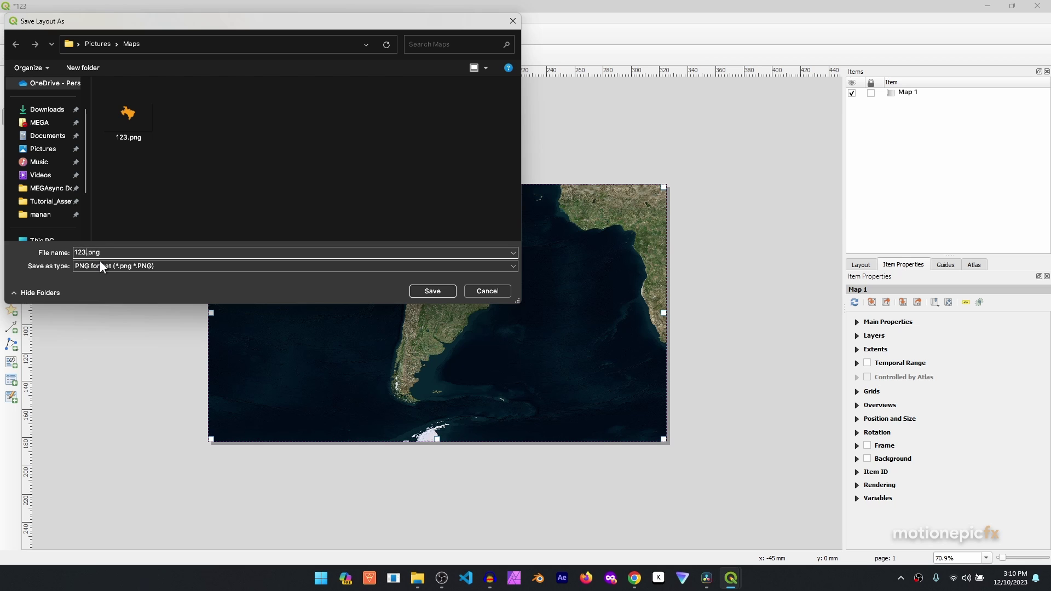
click(437, 293)
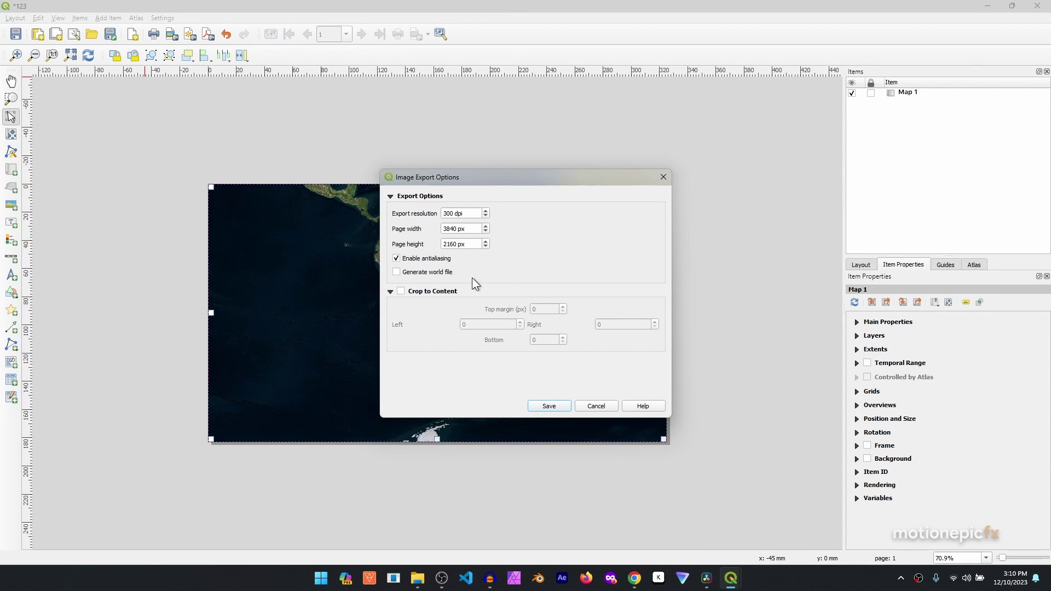
click(569, 406)
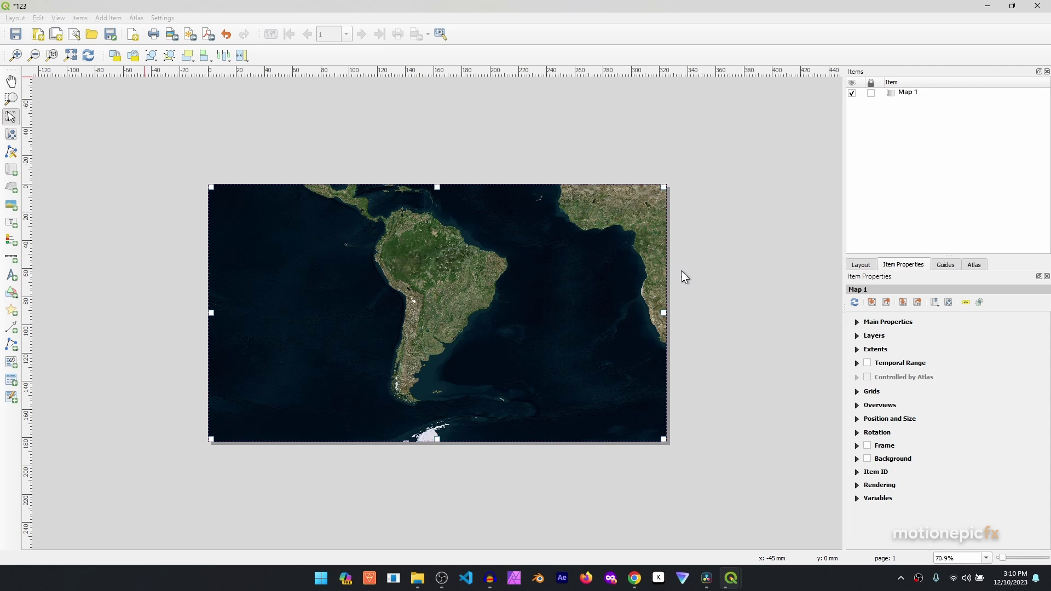
Open the exported 1234.png from the Maps folder to check the satellite image, and close the viewer
click(294, 77)
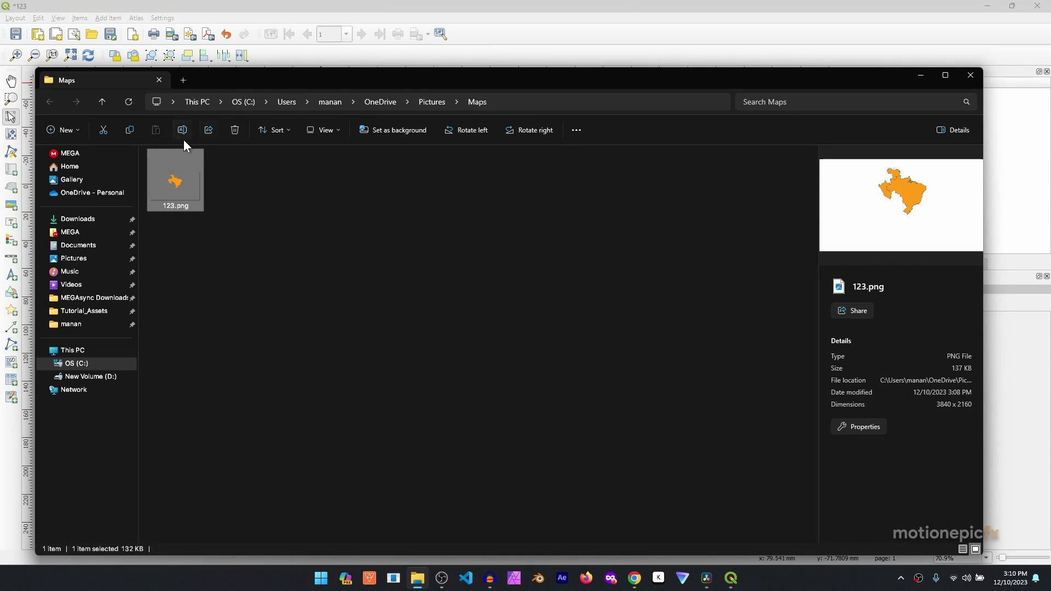
click(130, 103)
shift+click(237, 208)
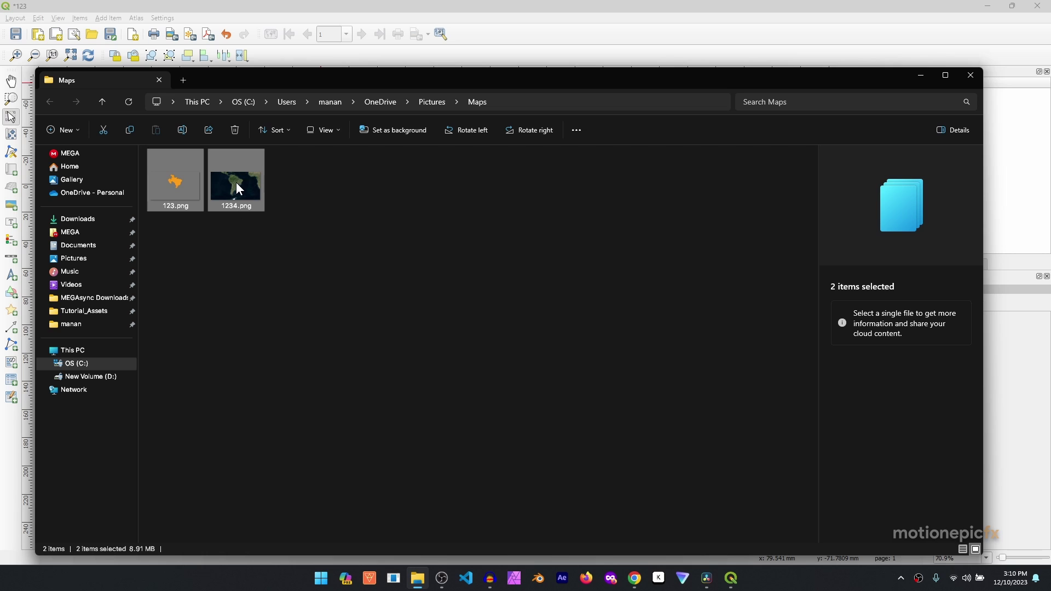
double_click(236, 186)
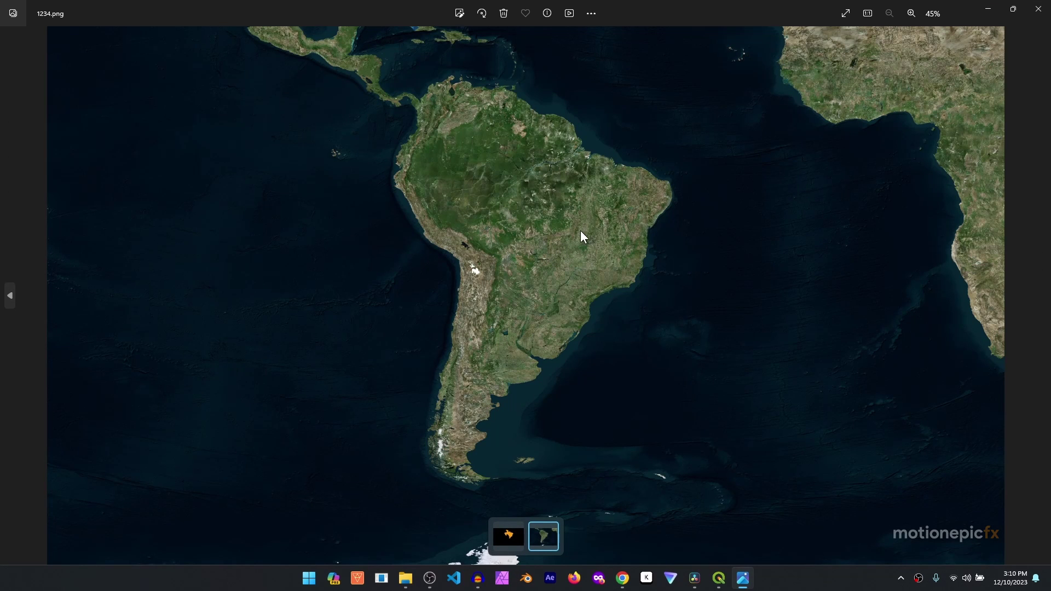
key(alt+F4)
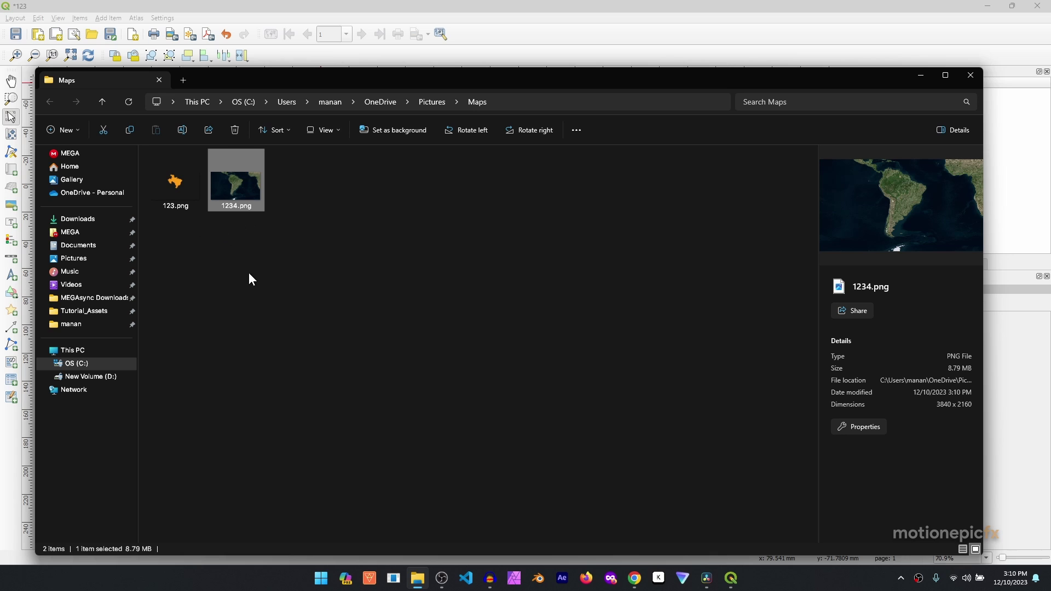
Switch to DaVinci Resolve and delete all existing nodes from the Fusion node graph
click(710, 578)
drag(526, 290, 698, 176)
key(Delete)
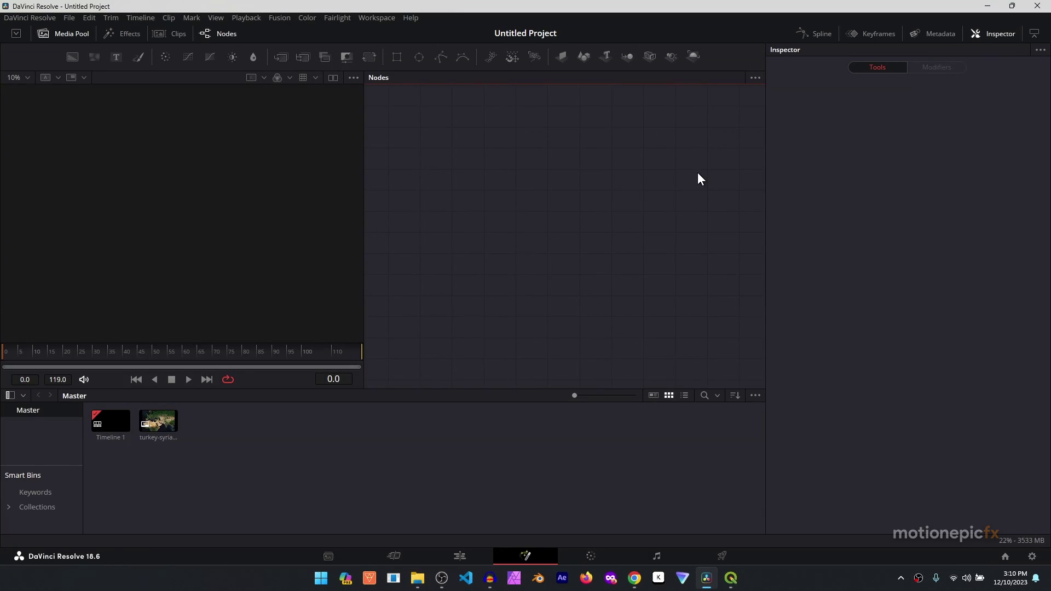
Bring 123.png and 1234.png from the Maps folder into the node graph and display the Merge1 node in the viewer
key(alt+Tab)
drag(236, 186, 154, 209)
drag(237, 77, 308, 172)
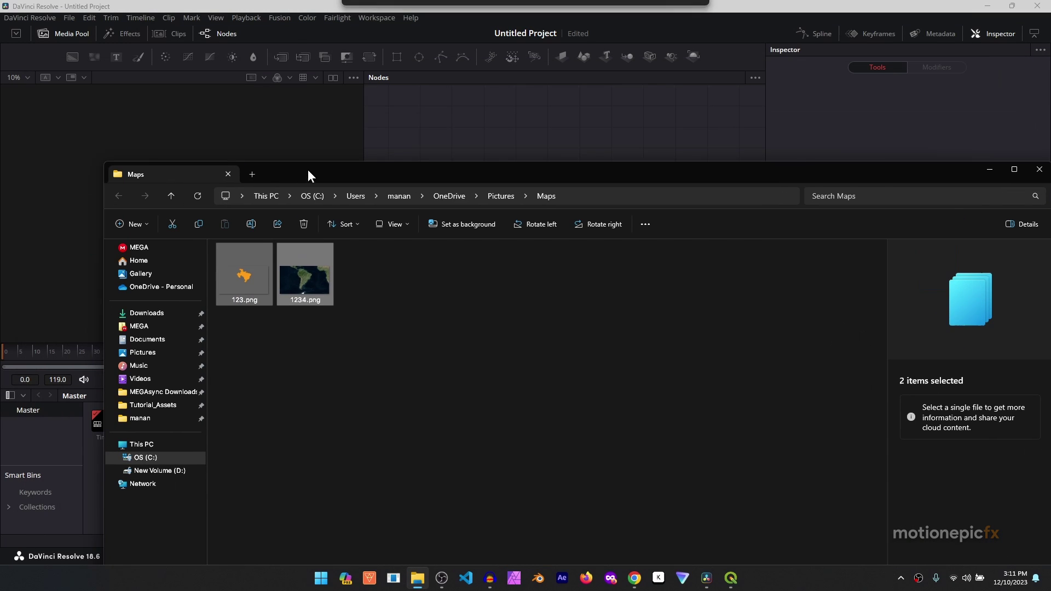
drag(303, 288, 501, 122)
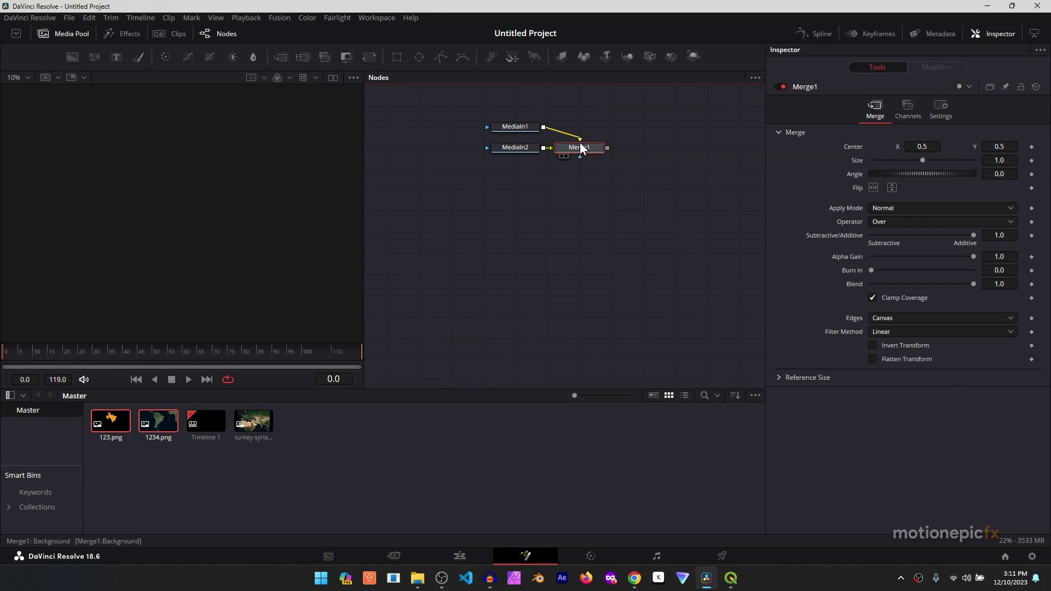
drag(580, 146, 239, 205)
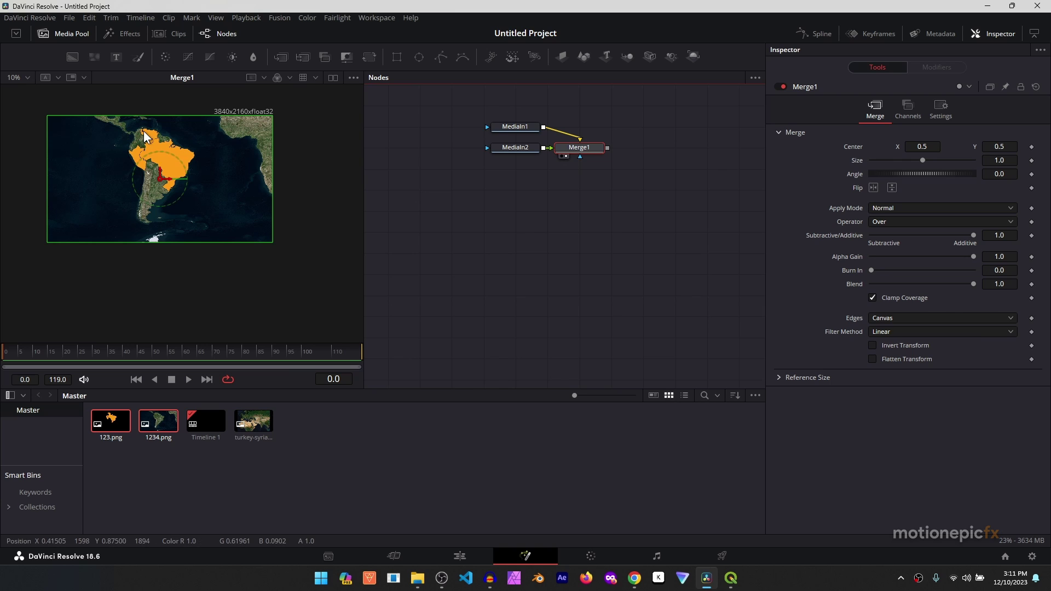
scroll(137, 137, up, 5)
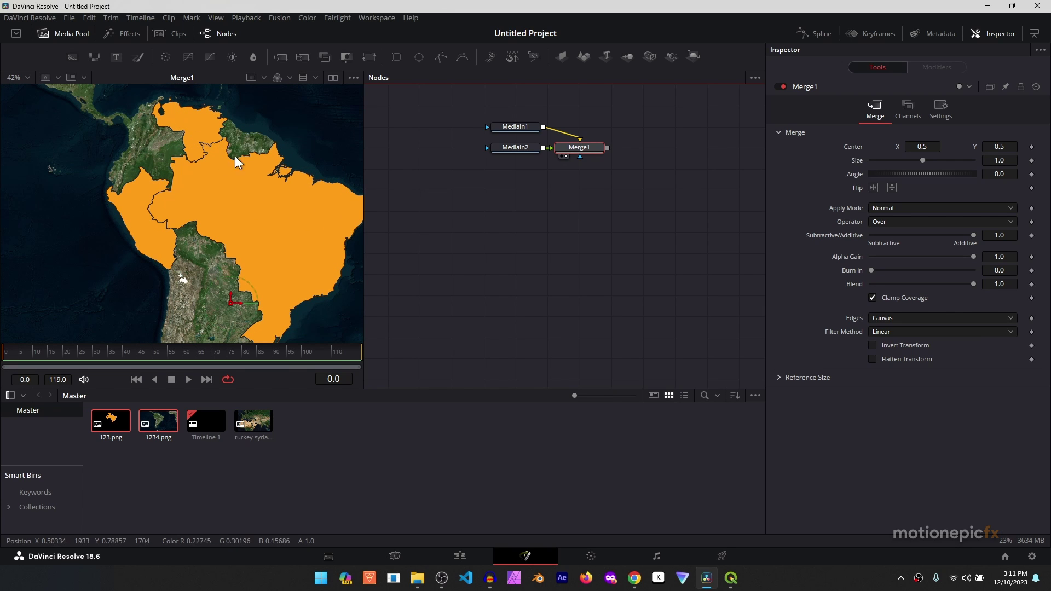
scroll(200, 181, down, 3)
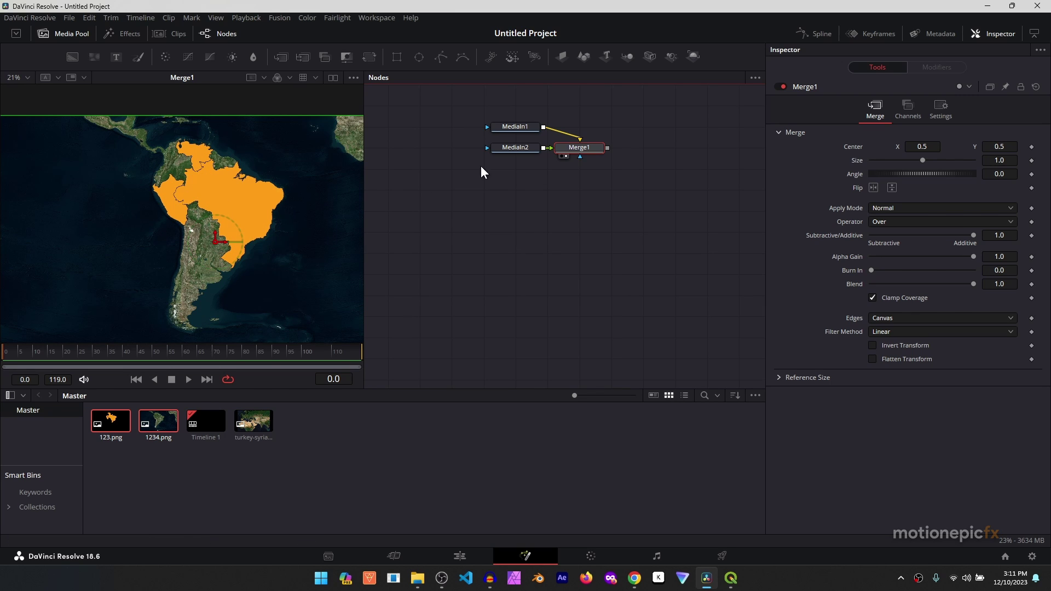
Rearrange the node graph so MediaIn1 sits directly above Merge1 and MediaIn2 sits to the left of Merge1
drag(488, 116, 595, 164)
scroll(226, 166, down, 3)
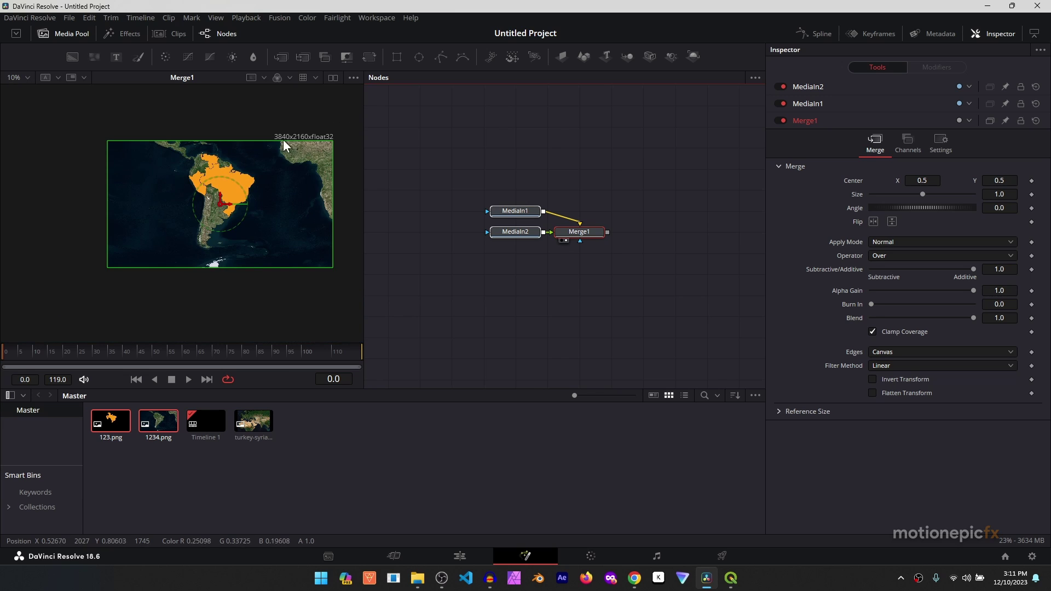
scroll(227, 199, up, 2)
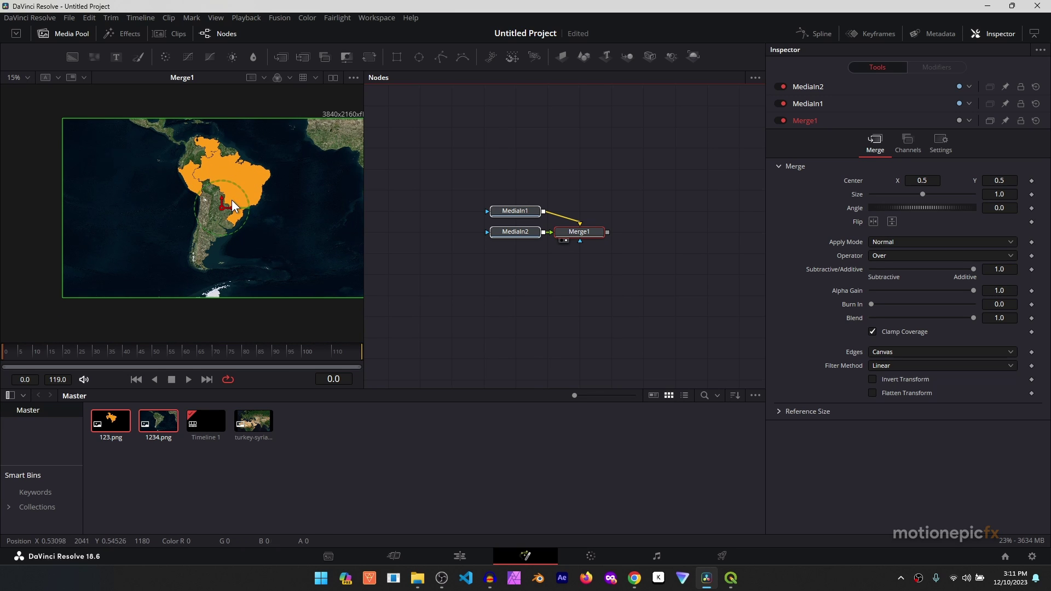
click(504, 251)
drag(503, 213, 567, 172)
drag(503, 231, 463, 237)
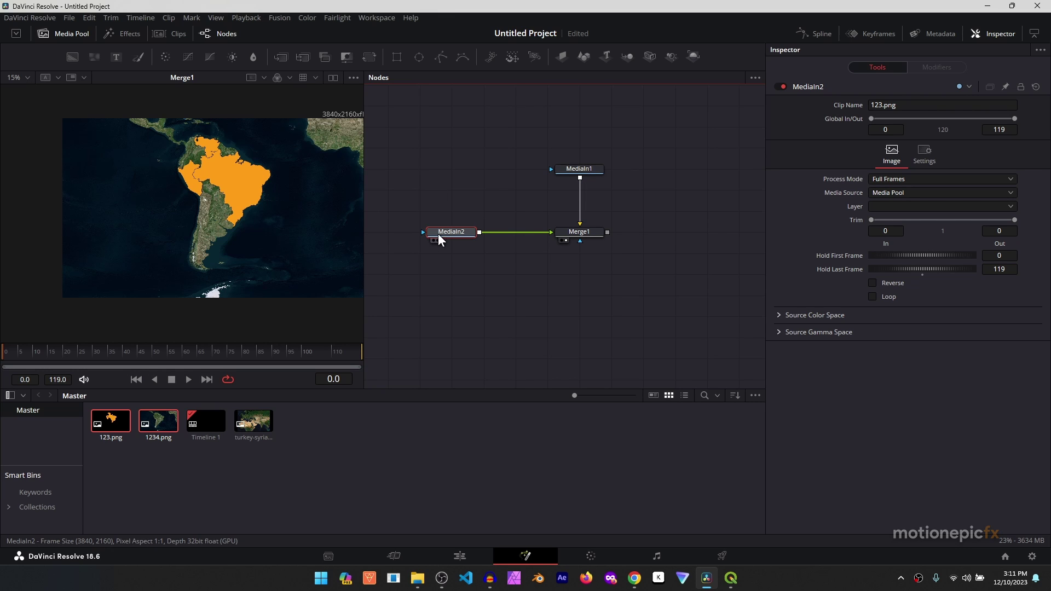
click(706, 116)
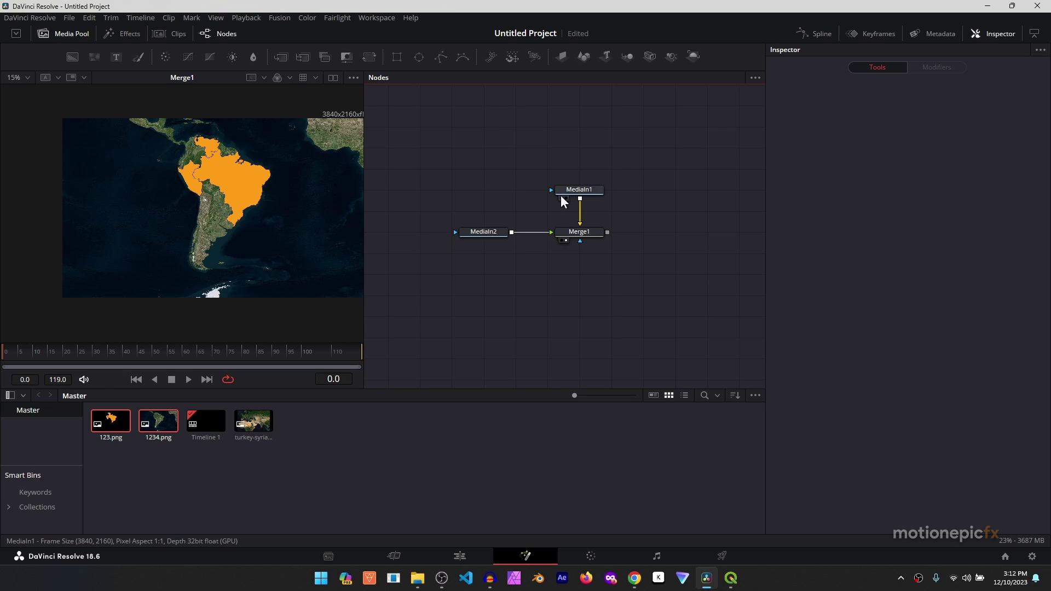
drag(488, 231, 510, 246)
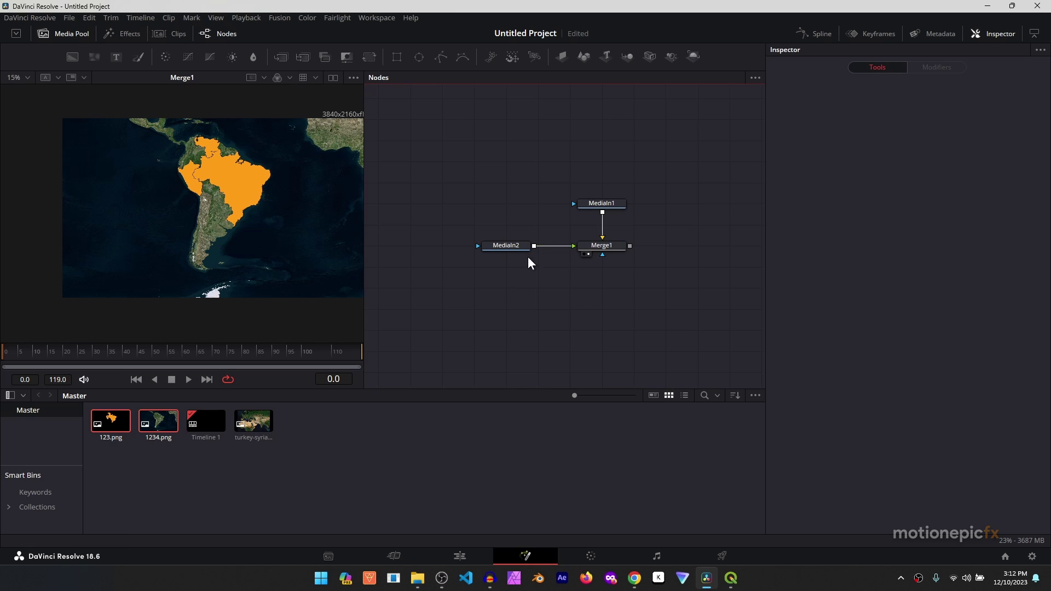
drag(445, 143, 649, 289)
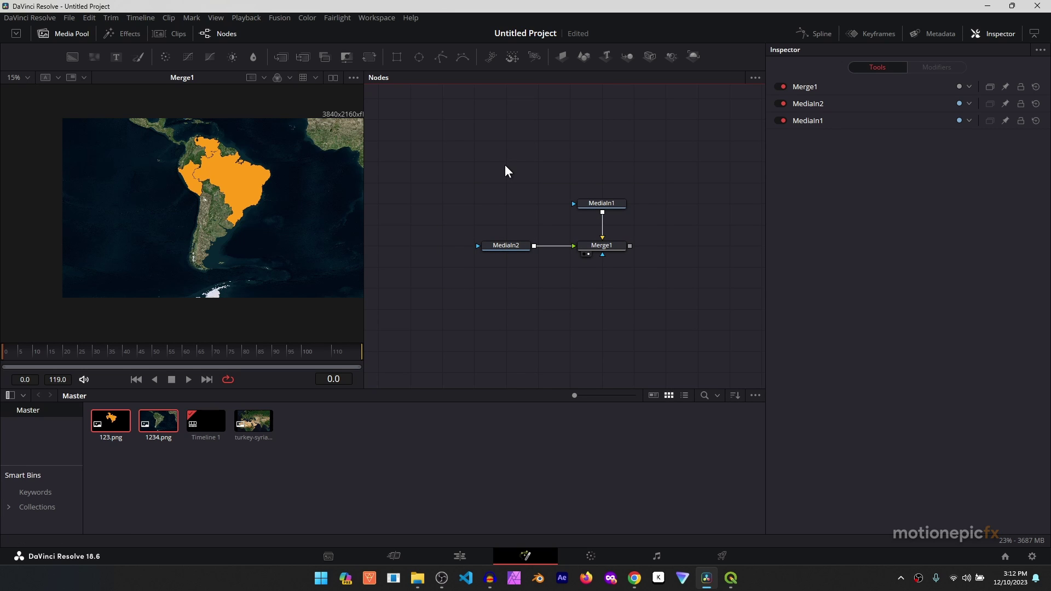
Move MediaIn2 farther left of Merge1, preview MediaIn2 alone, and display Merge1 in the viewer again
click(503, 244)
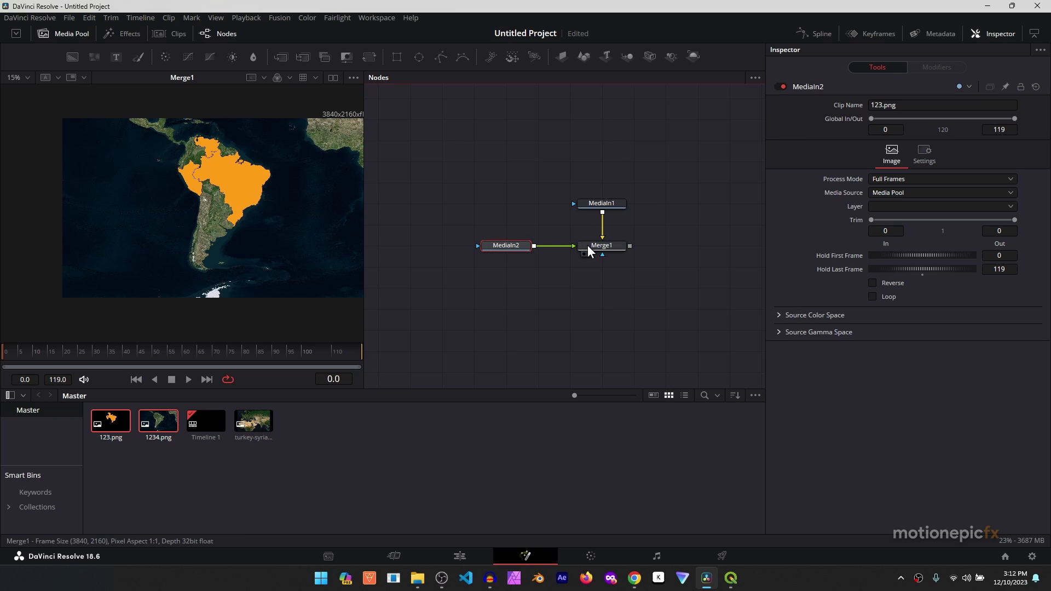
drag(506, 244, 444, 250)
key(1)
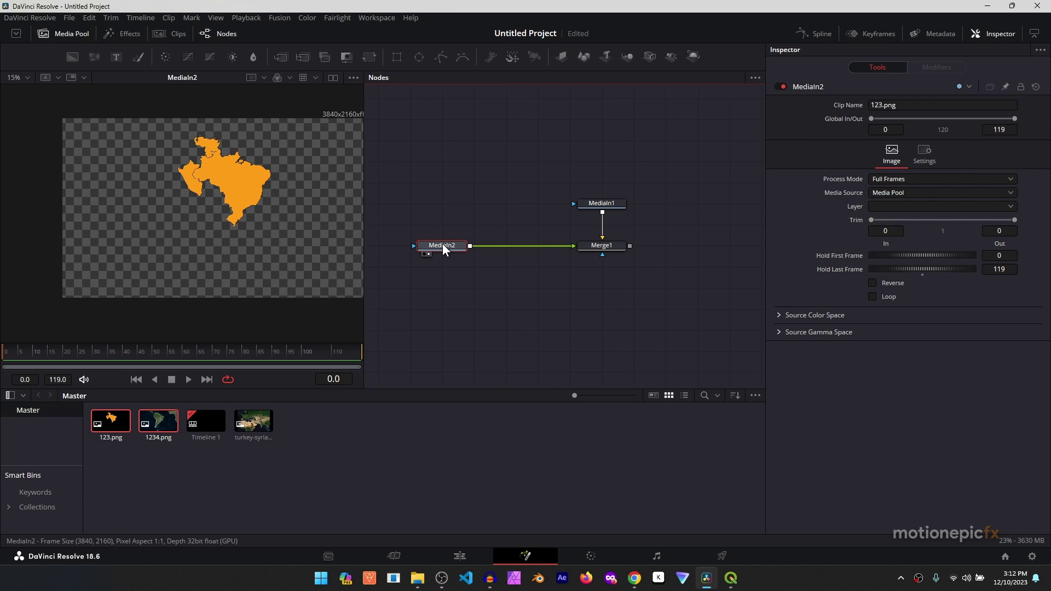
click(605, 247)
key(1)
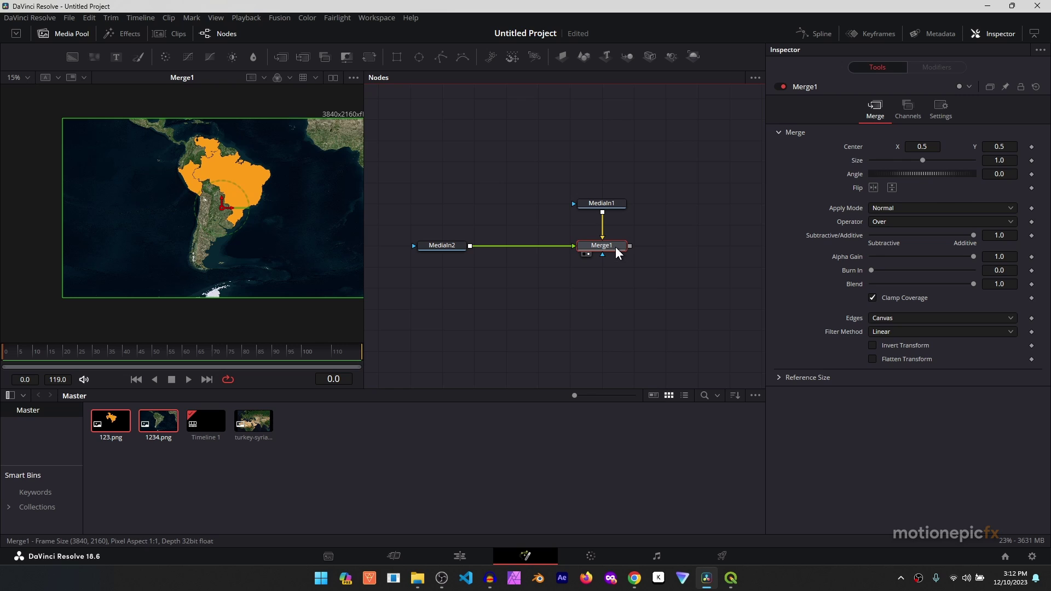
Add a DVE node after Merge1 and display it in the viewer
key(shift+space)
text(dve)
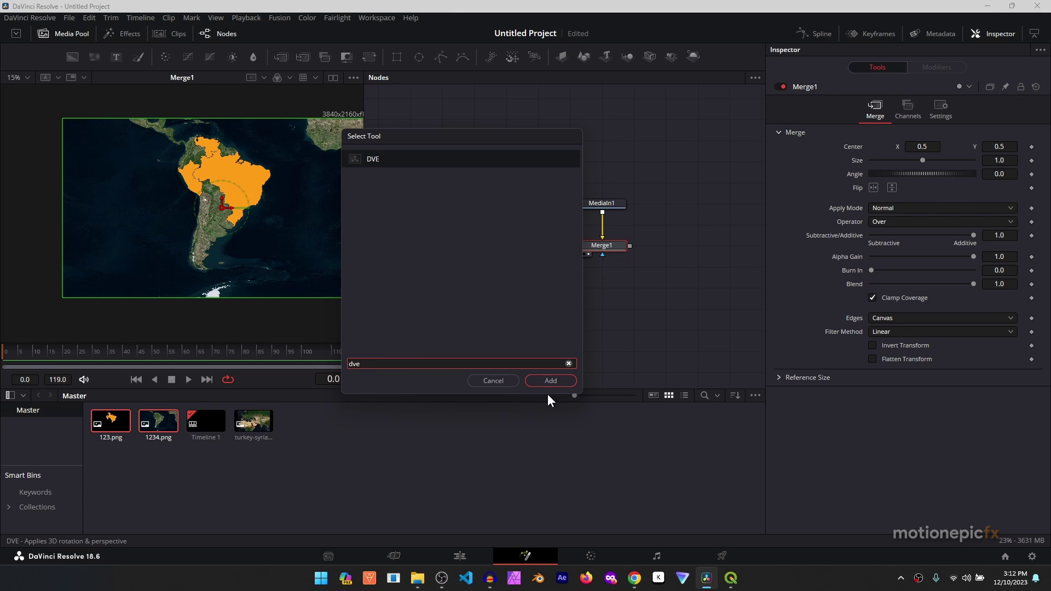
click(551, 380)
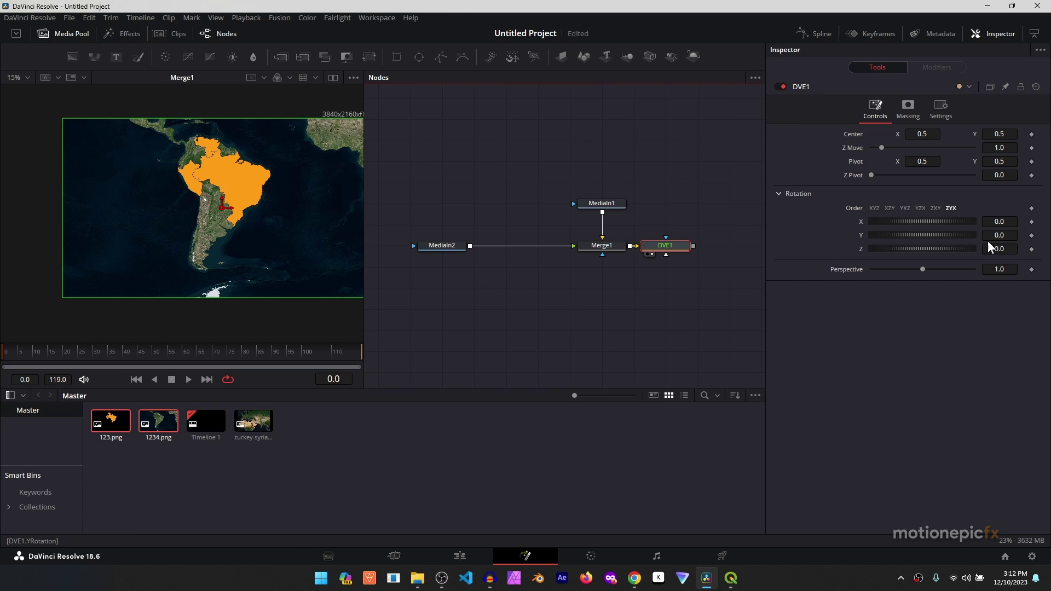
key(1)
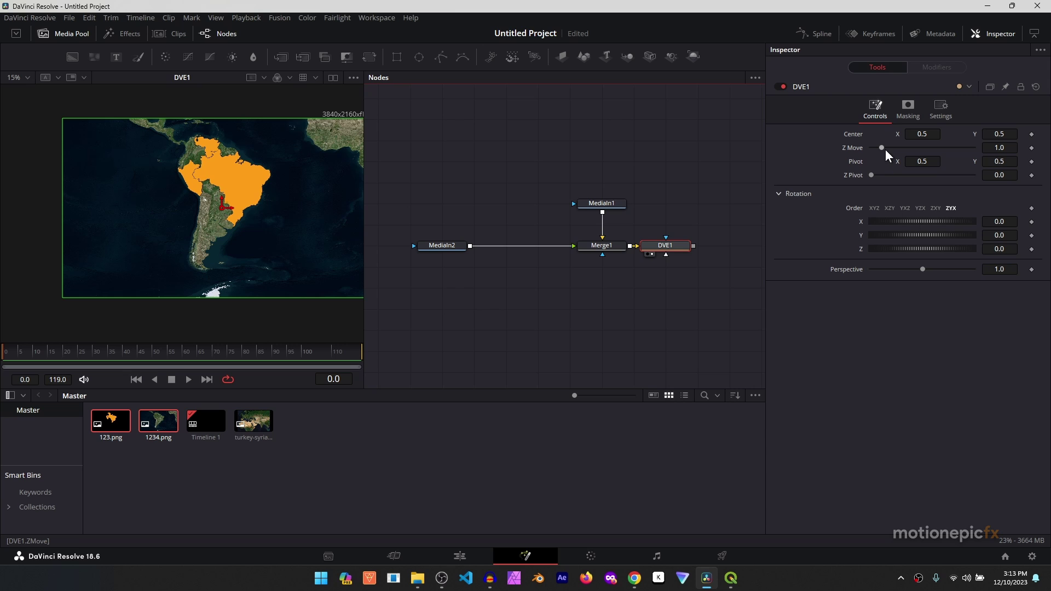
Set the DVE's Z Move to 0.48, X rotation to -41.8 and Z rotation to 21.8, and move its center to about 0.443, 0.576
drag(885, 148, 876, 146)
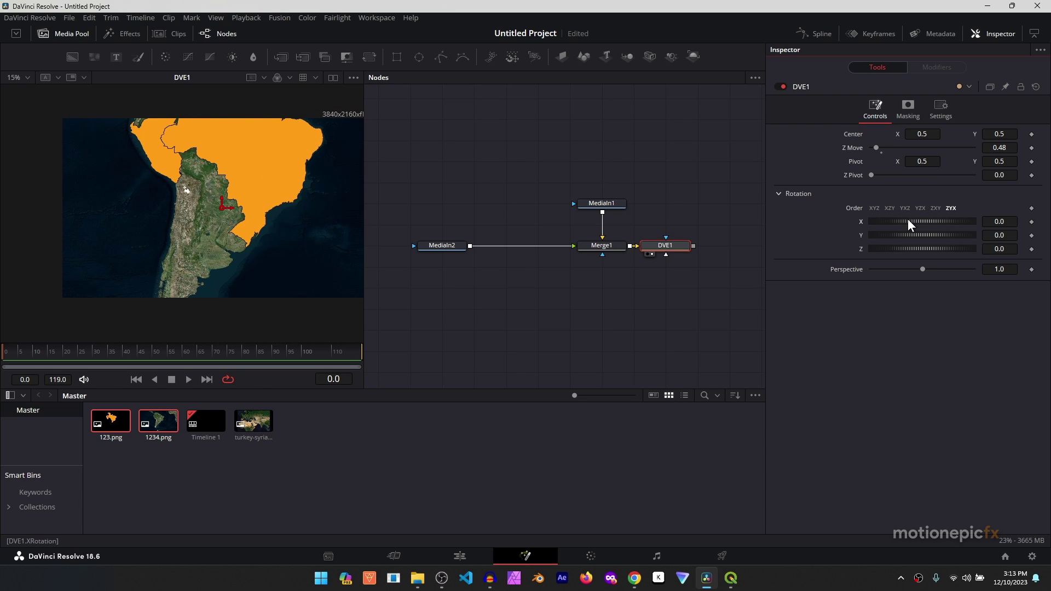
drag(908, 219, 892, 206)
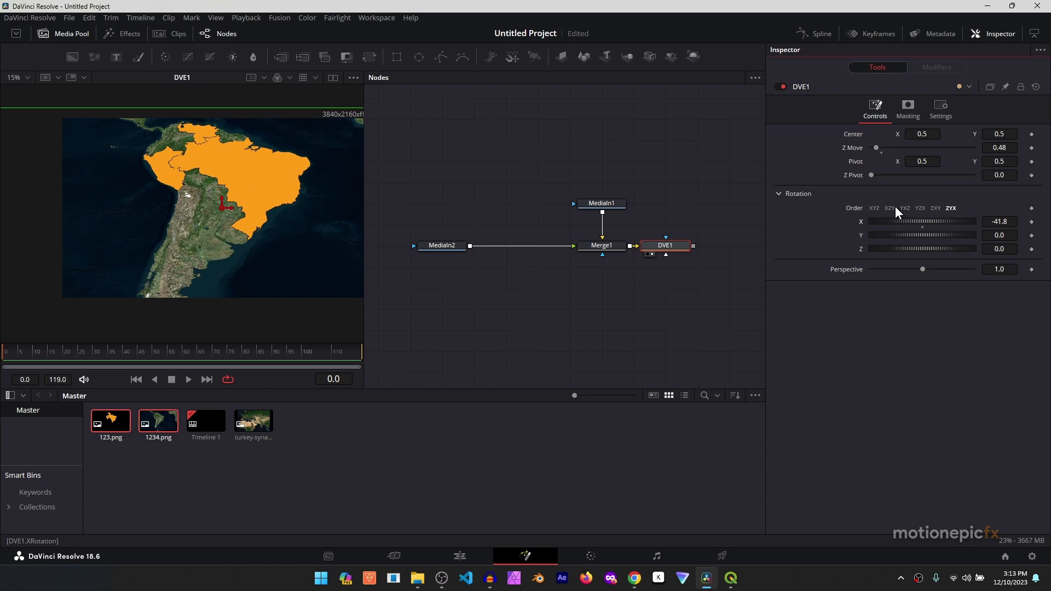
drag(899, 246, 908, 251)
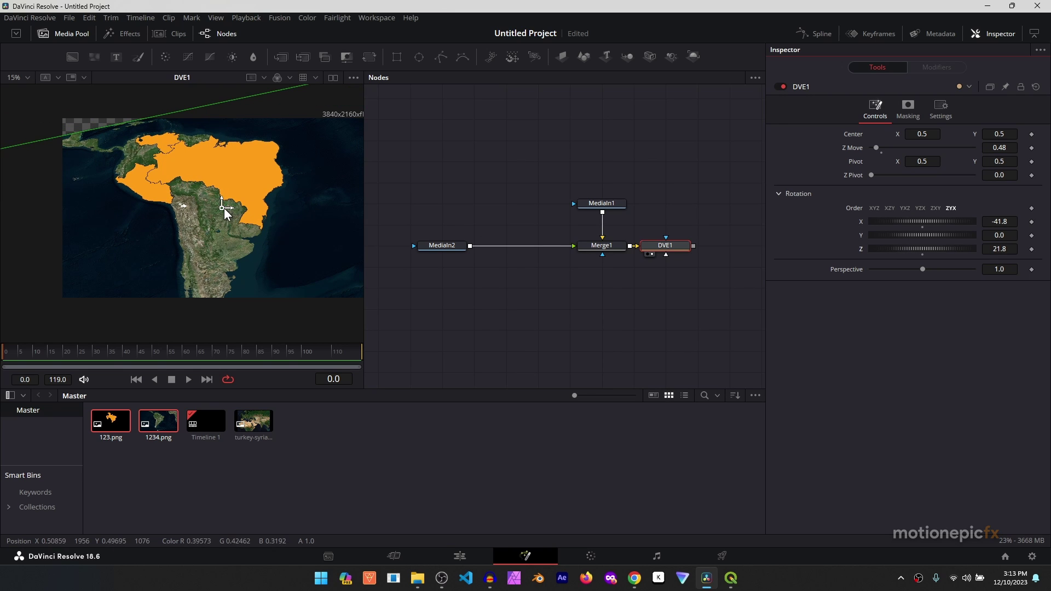
drag(222, 208, 205, 193)
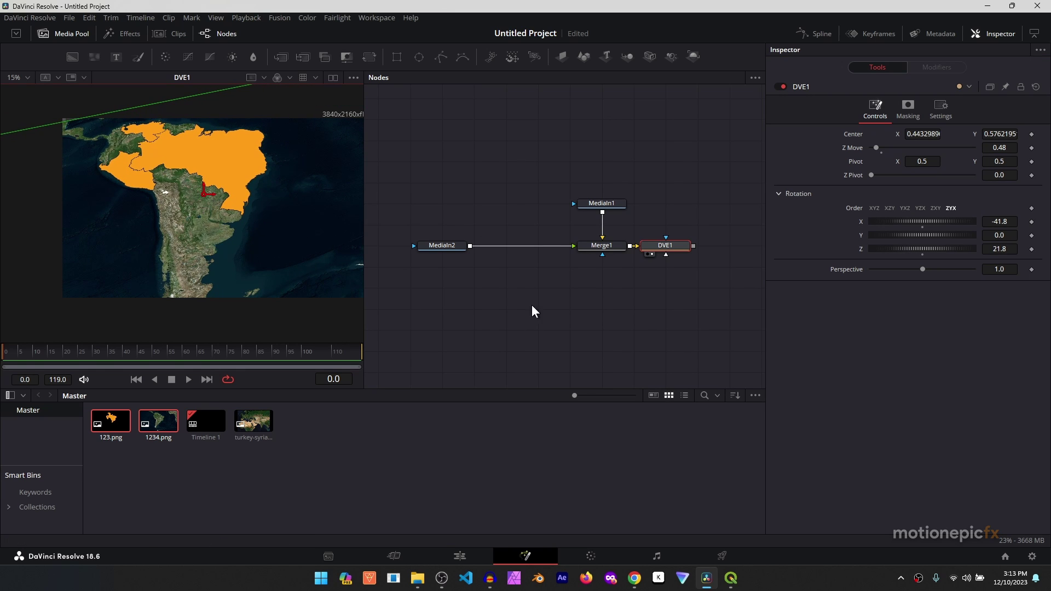